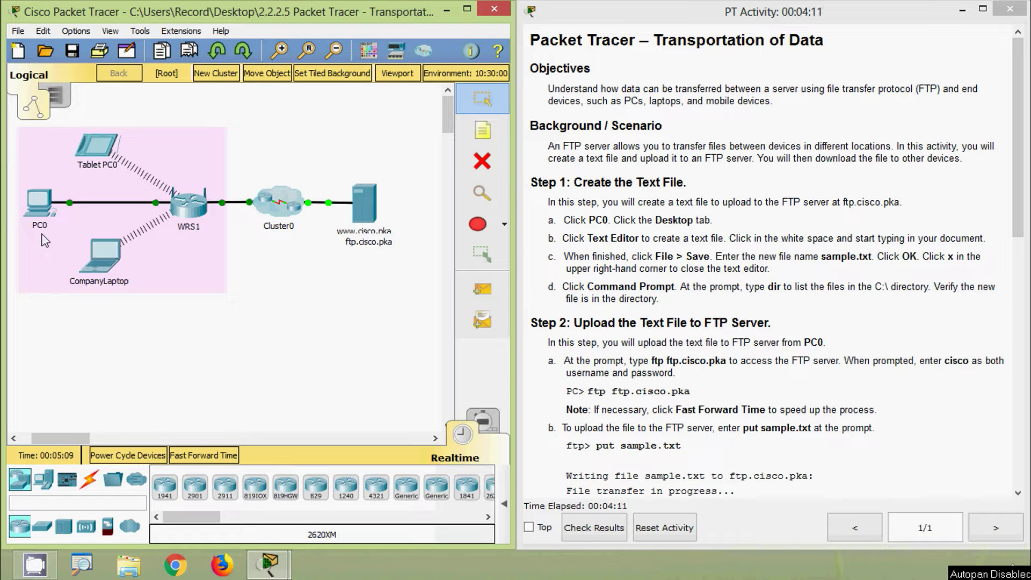
Open the Text Editor on PC0's Desktop and reposition its window
left_click(40, 206)
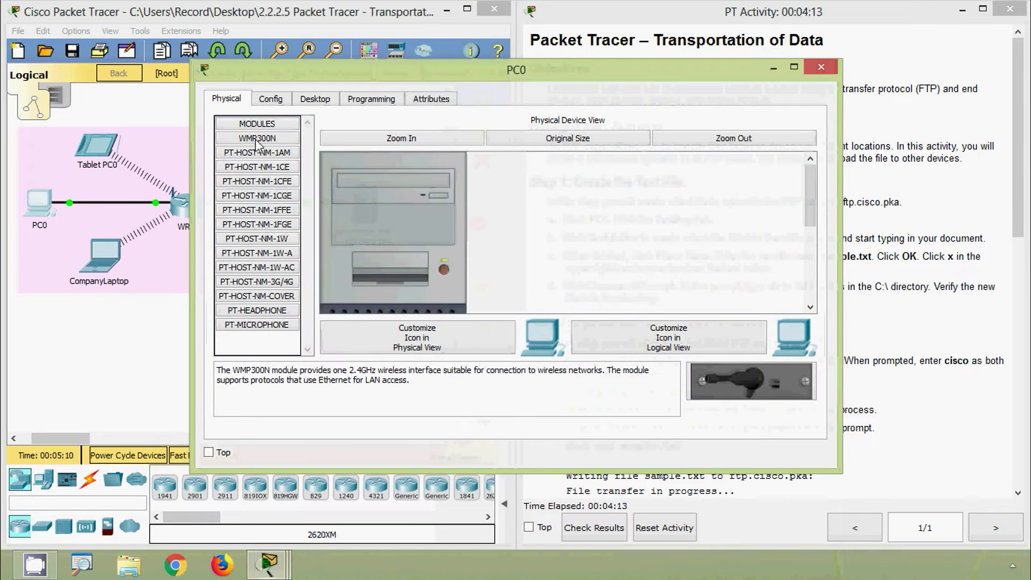
left_click(315, 102)
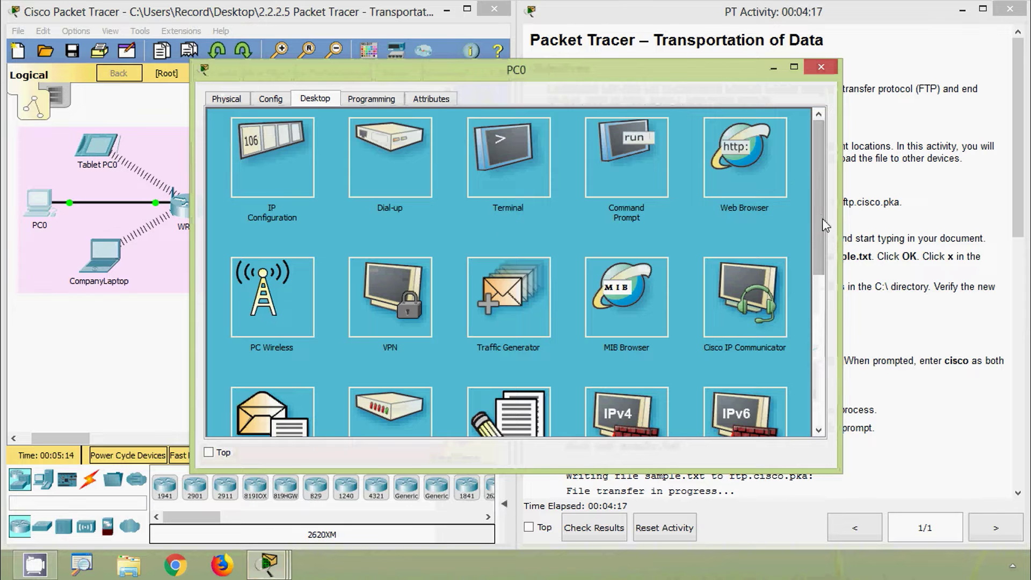
scroll(811, 281, "down", 3)
left_click(505, 331)
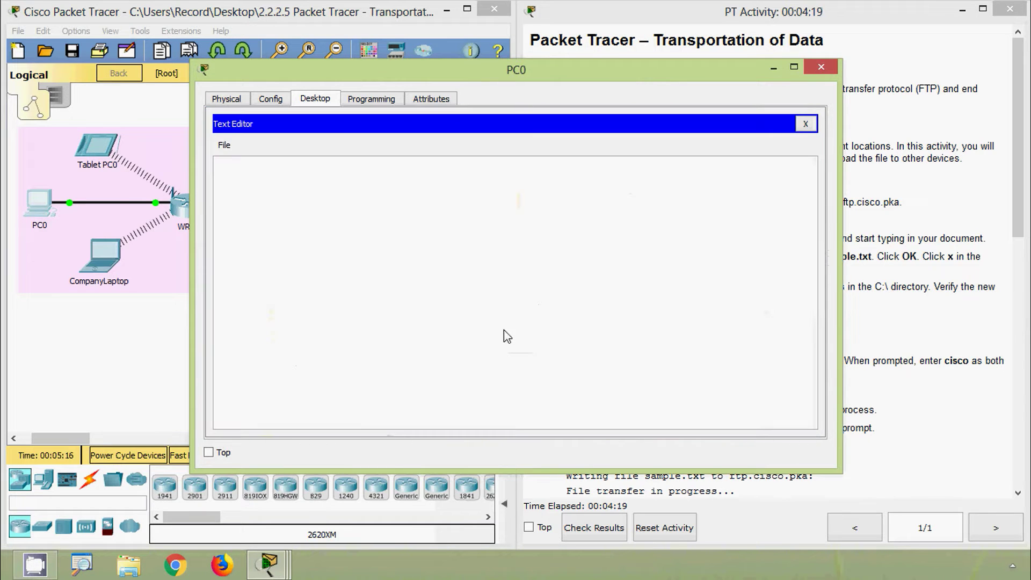
left_click_drag(366, 73, 292, 43)
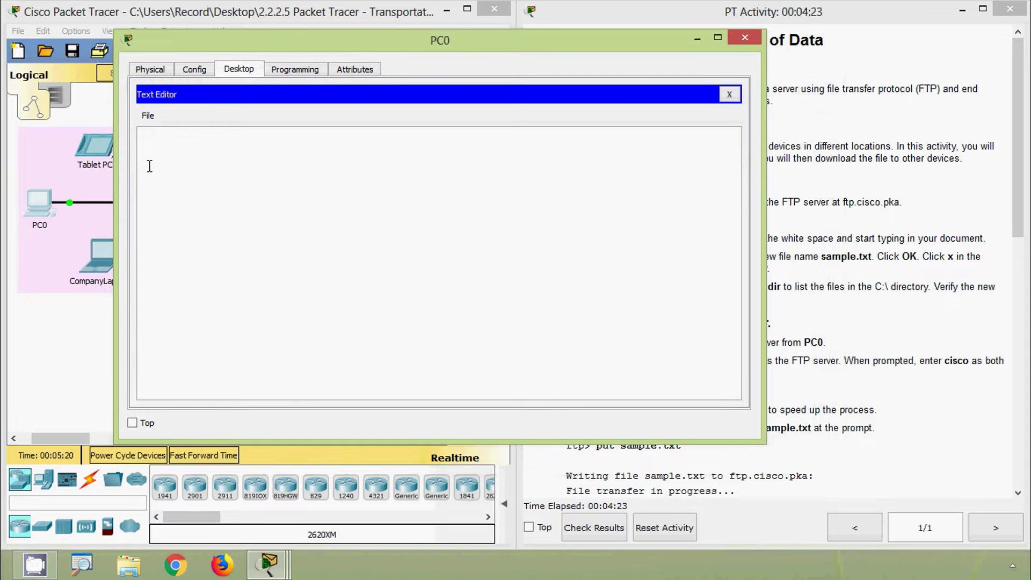
left_click_drag(240, 48, 241, 104)
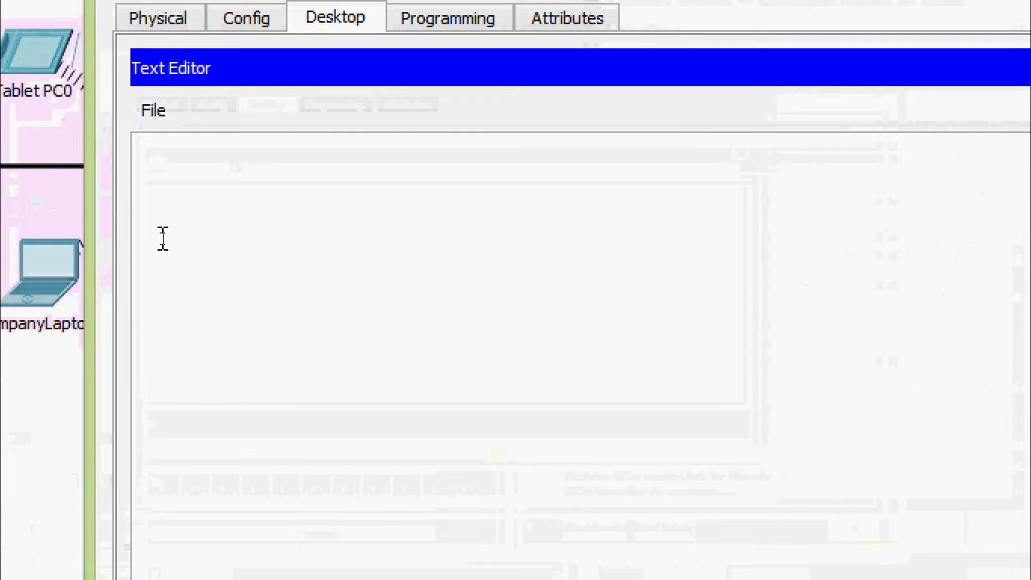
Type 'Packet Tracer - Transportation of Data' and narrow the window beside the activity instructions
left_click(162, 237)
type("Packet T")
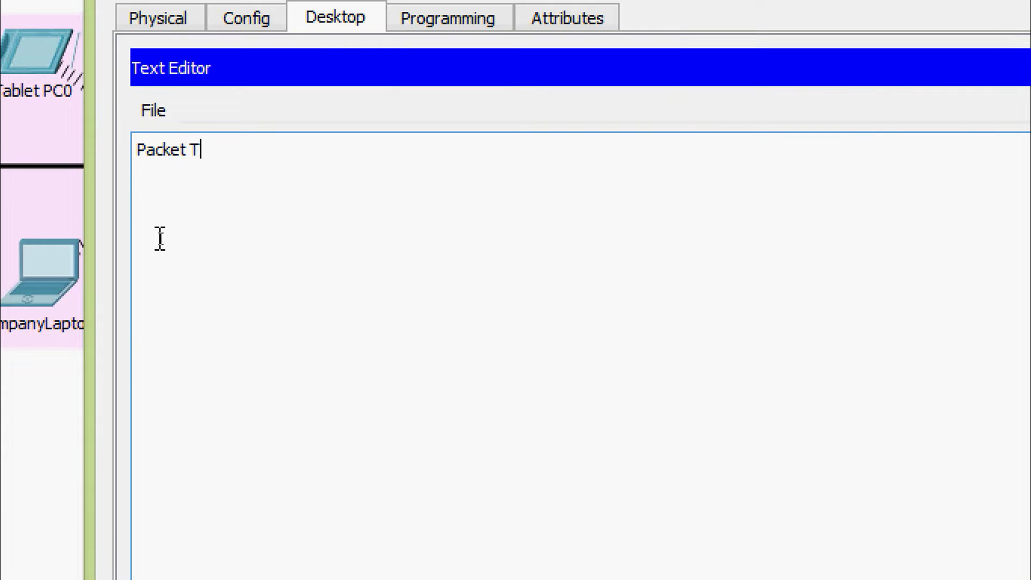
type("racer - Transportation ")
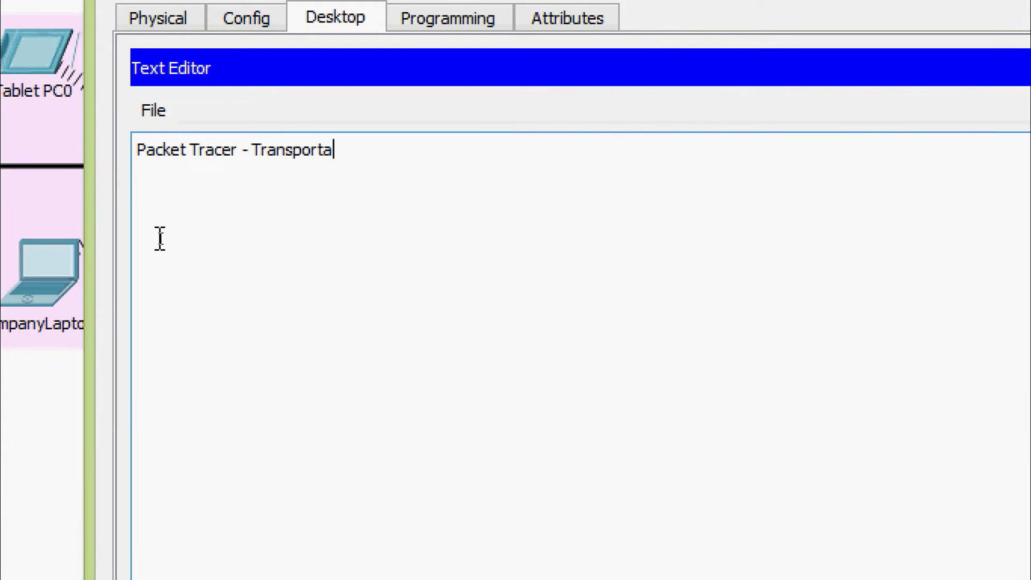
type("of Data")
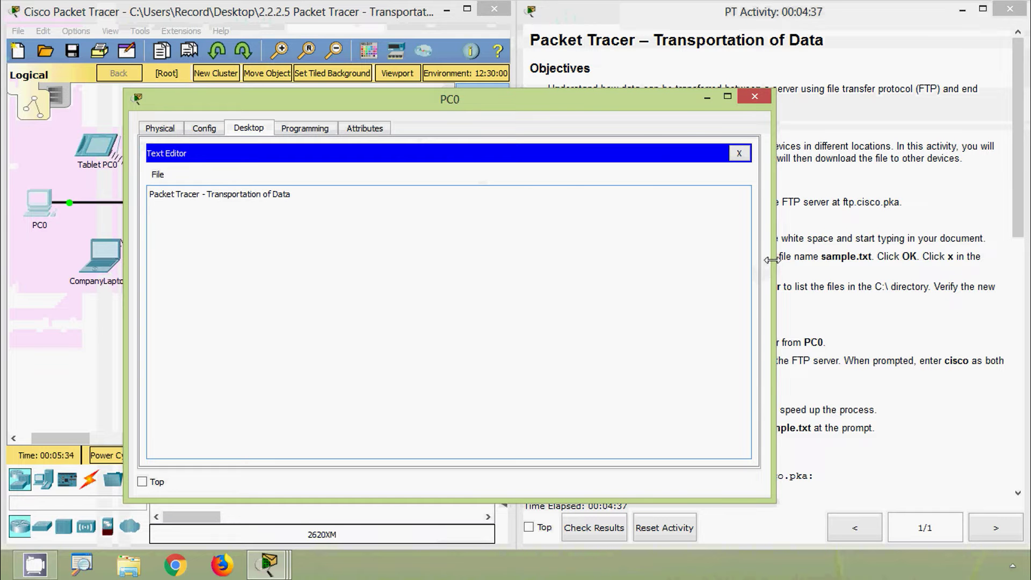
left_click_drag(774, 268, 571, 277)
left_click_drag(489, 106, 380, 94)
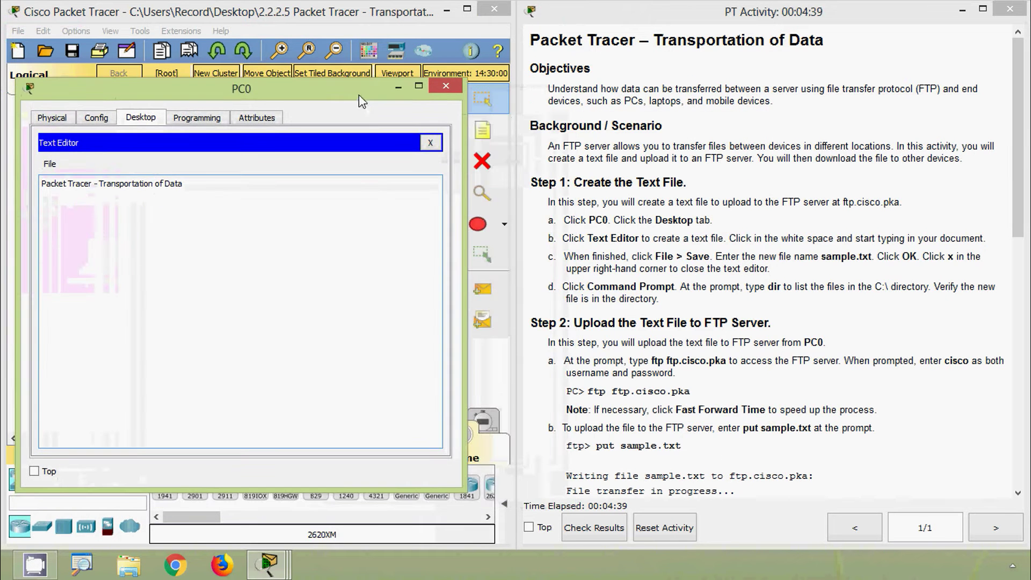
left_click(700, 238)
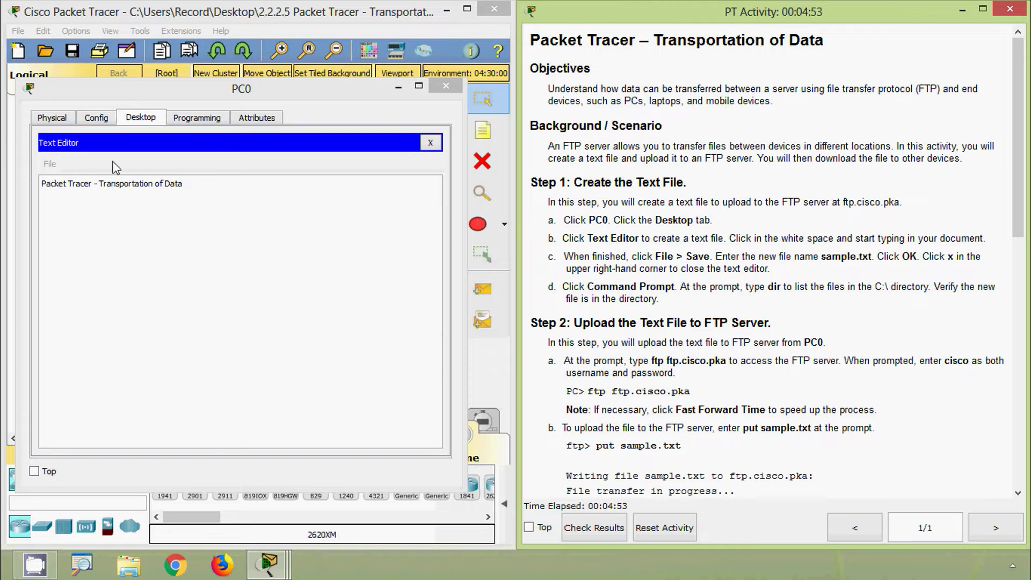
Save PC0's document under the file name sample.txt and close the editor
left_click(50, 164)
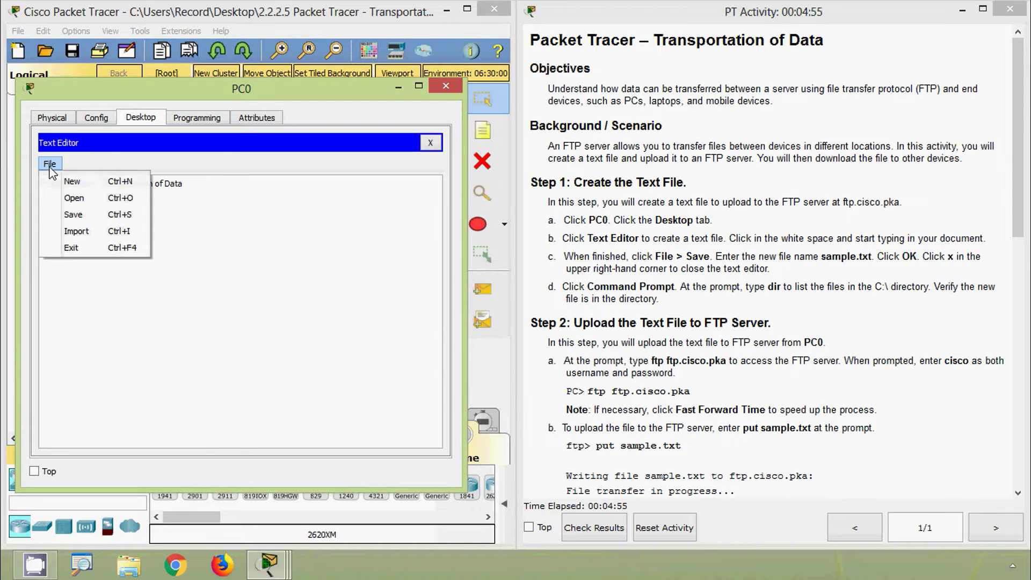
left_click(70, 214)
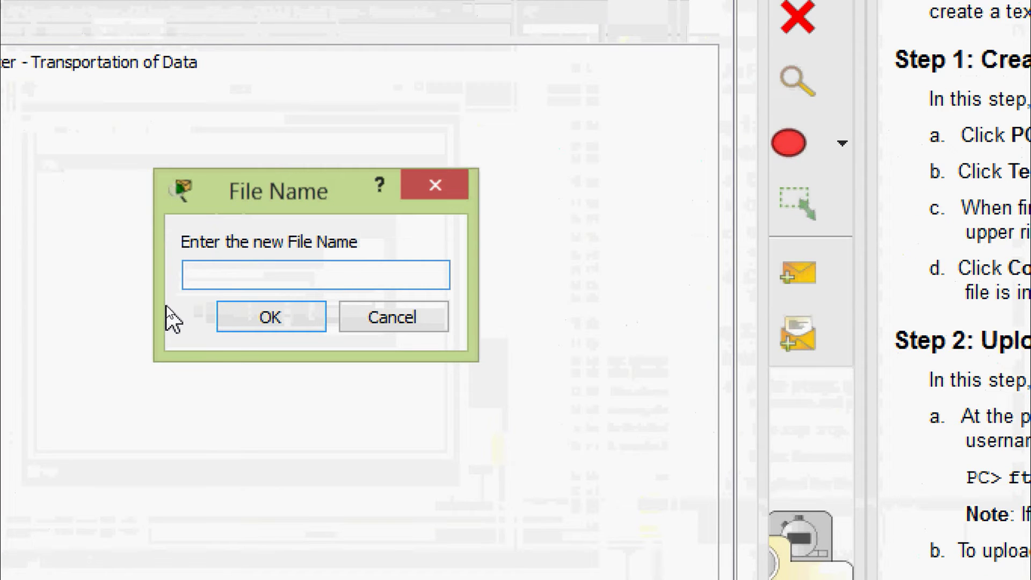
type("sample.tx")
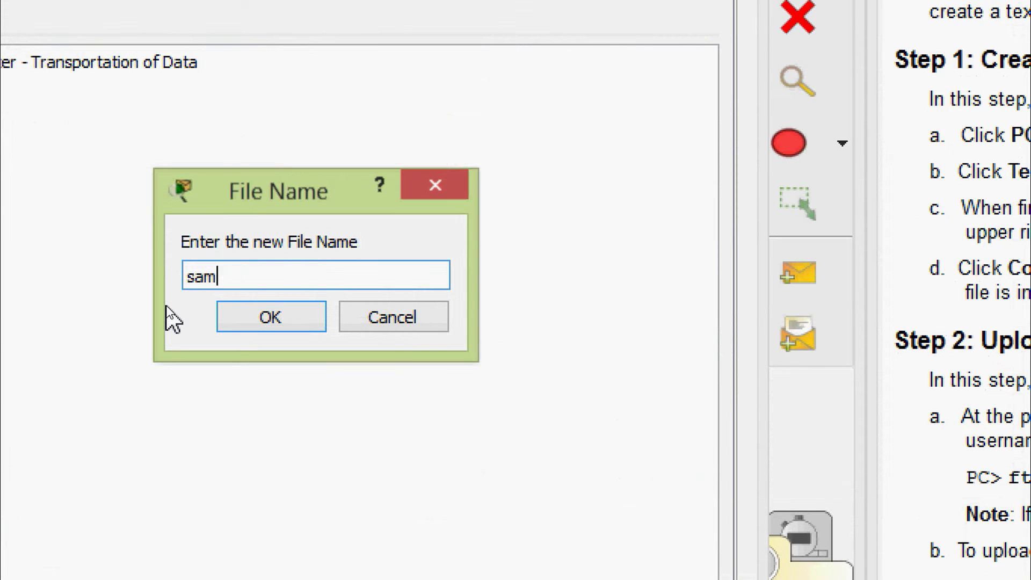
type("t")
left_click(261, 317)
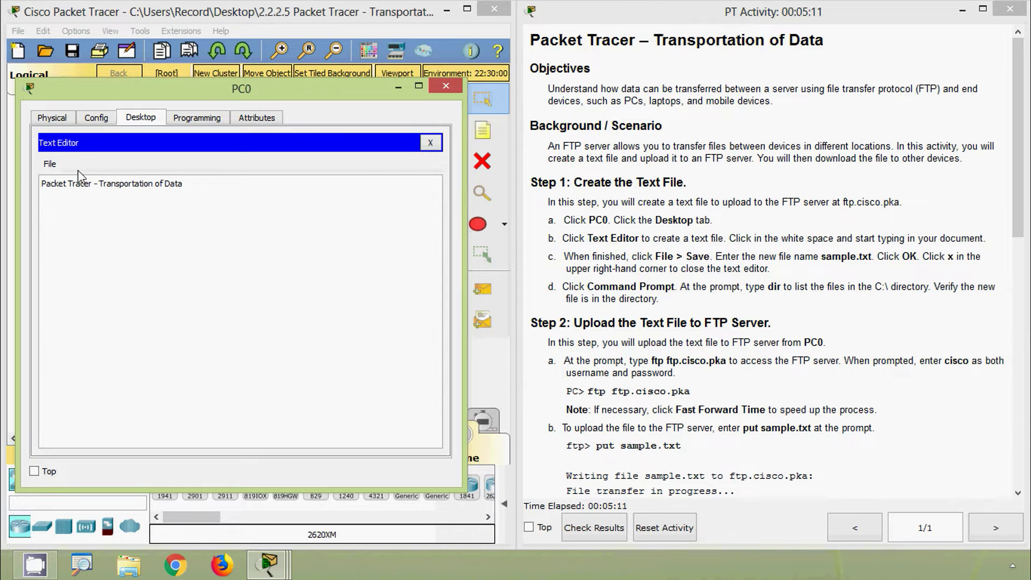
left_click(431, 143)
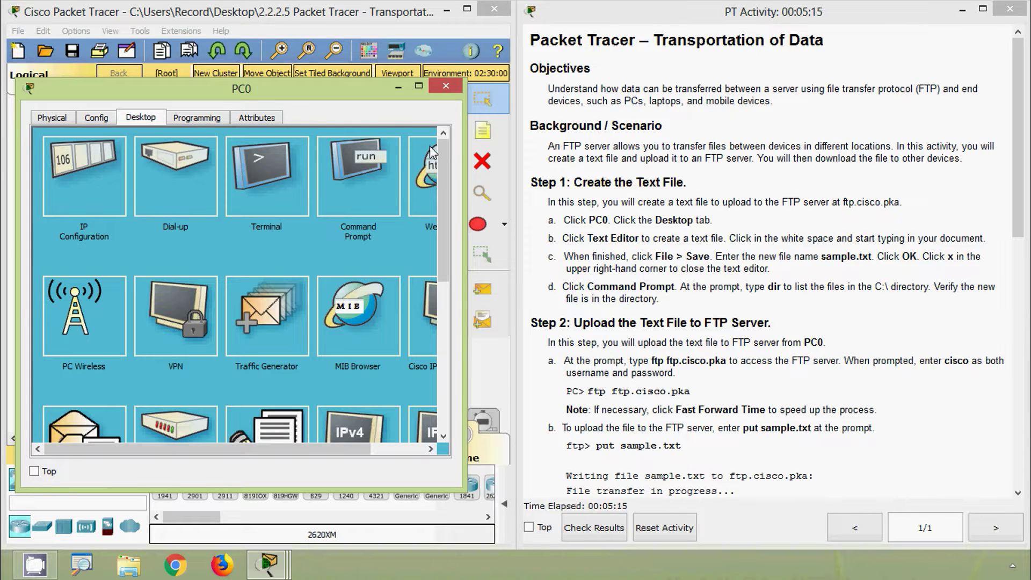
Run dir in PC0's Command Prompt and highlight the 38-byte sample.txt entry in C:\
left_click(800, 341)
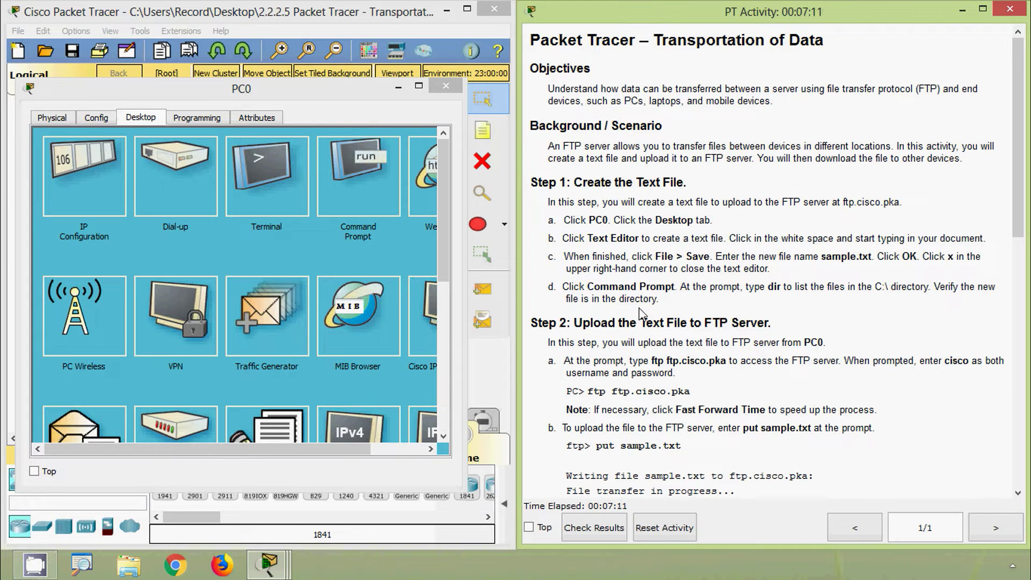
left_click(363, 194)
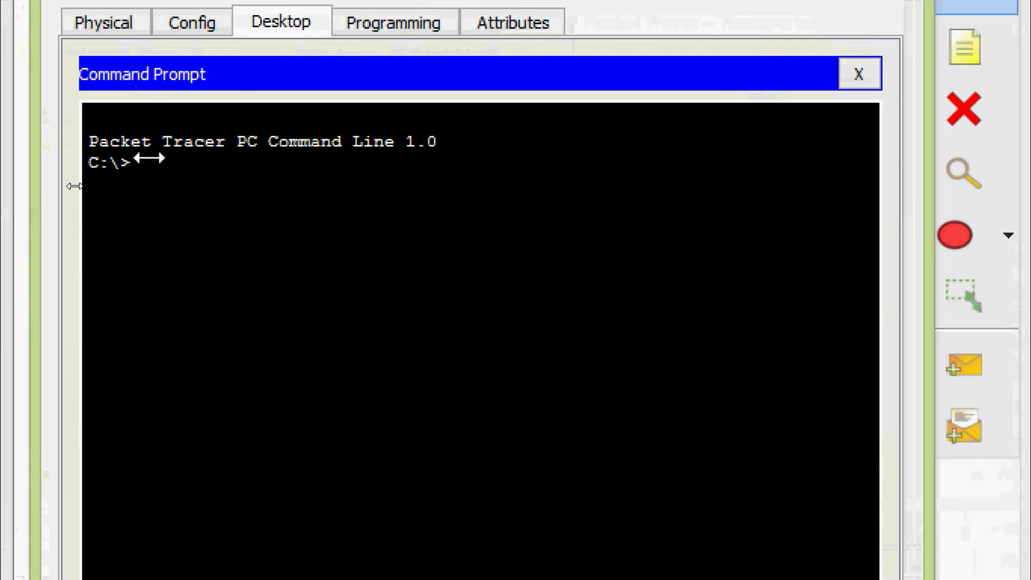
type("dir")
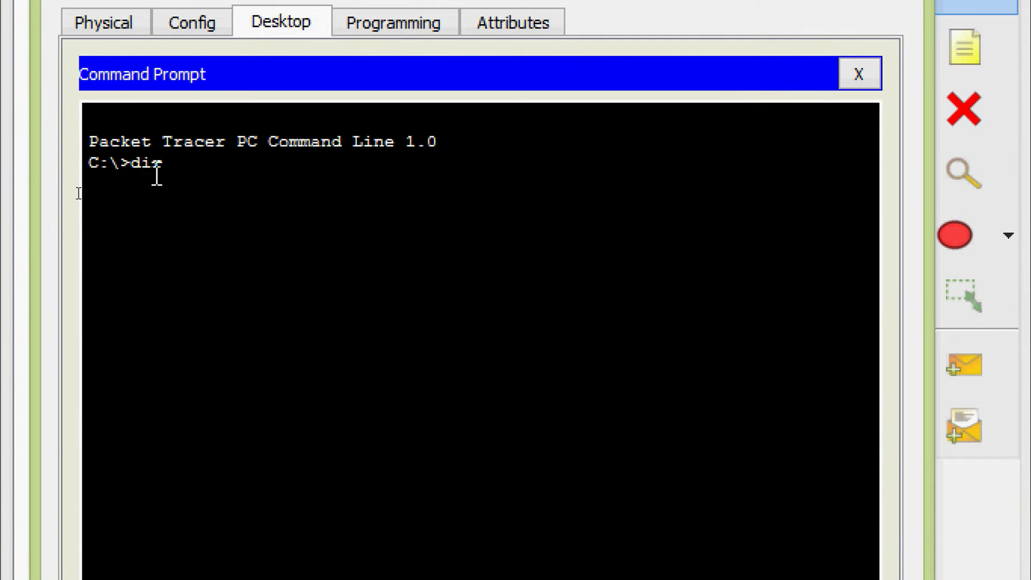
key("Return")
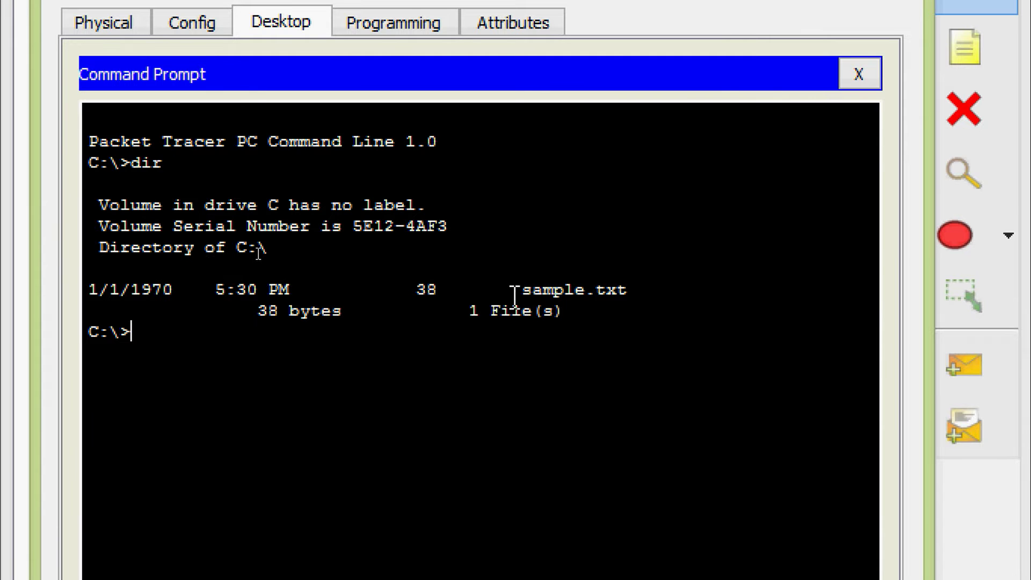
left_click_drag(517, 295, 632, 294)
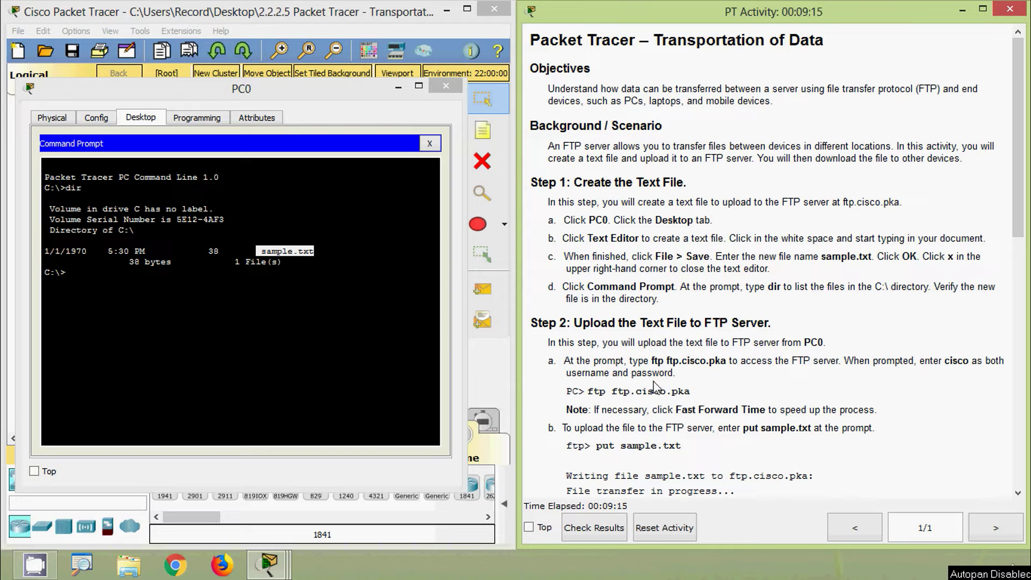
Log PC0 in to the ftp.cisco.pka FTP server with username cisco and its password
left_click_drag(122, 96, 132, 90)
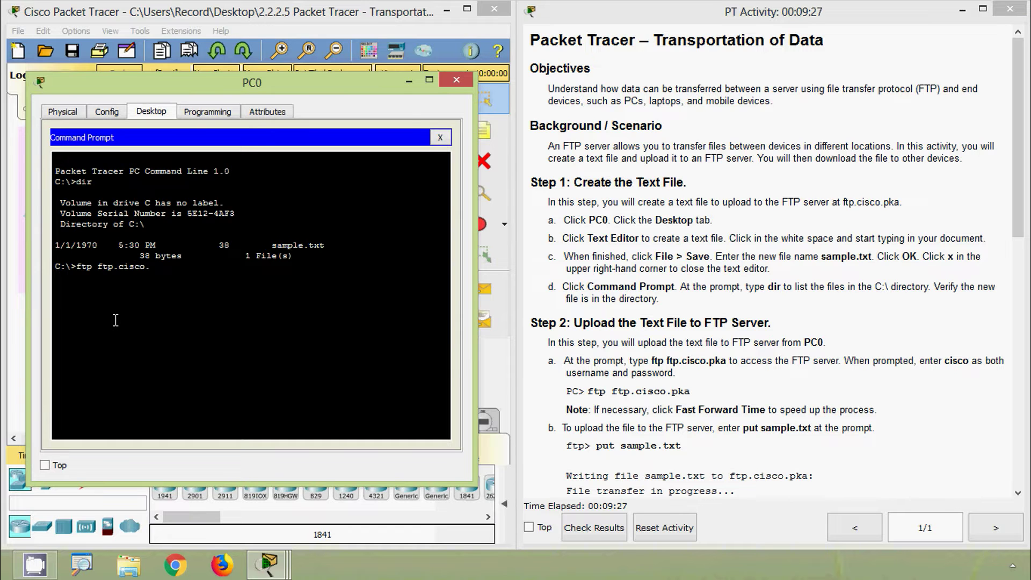
type("a")
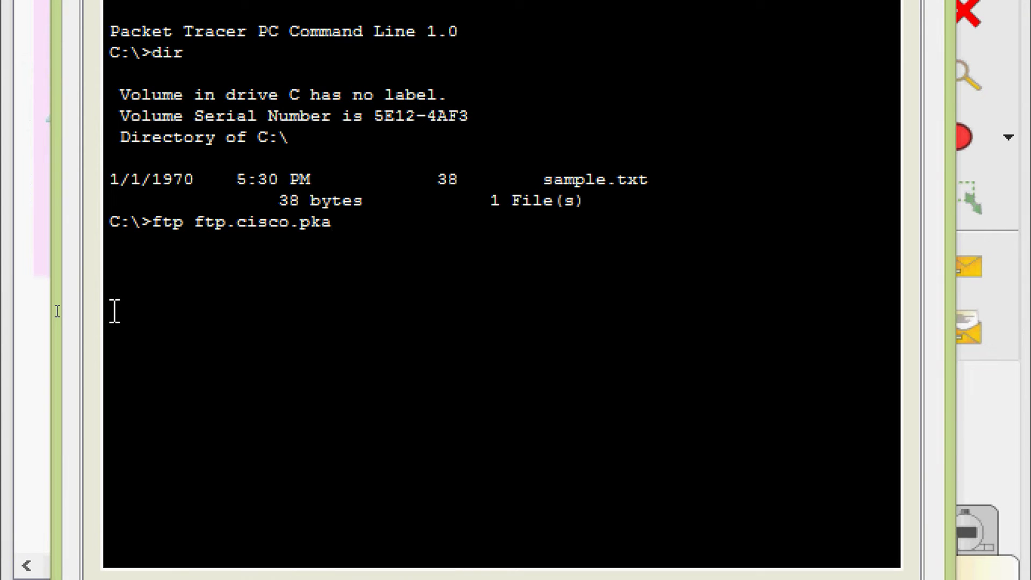
key("Return")
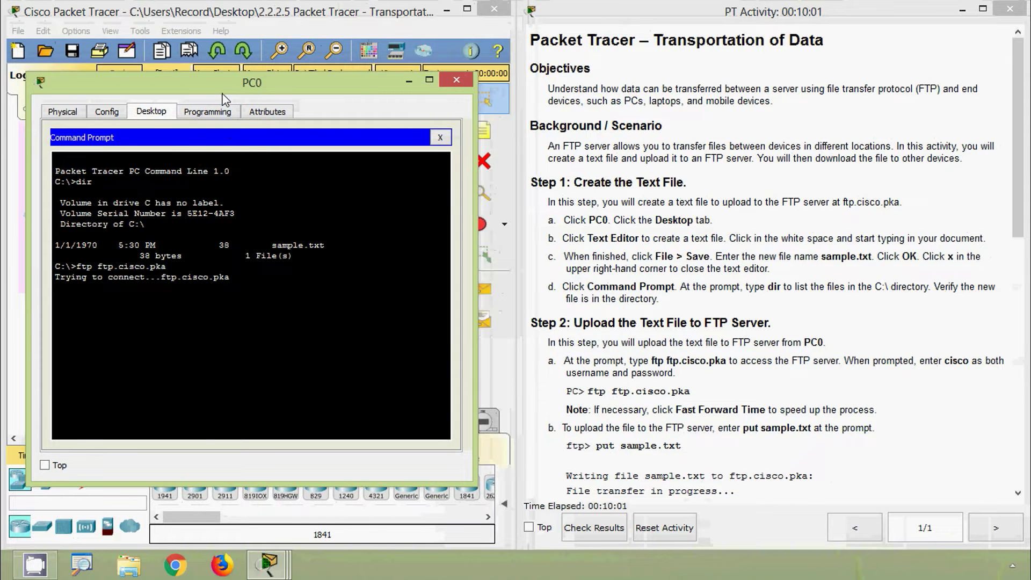
left_click_drag(222, 93, 322, 46)
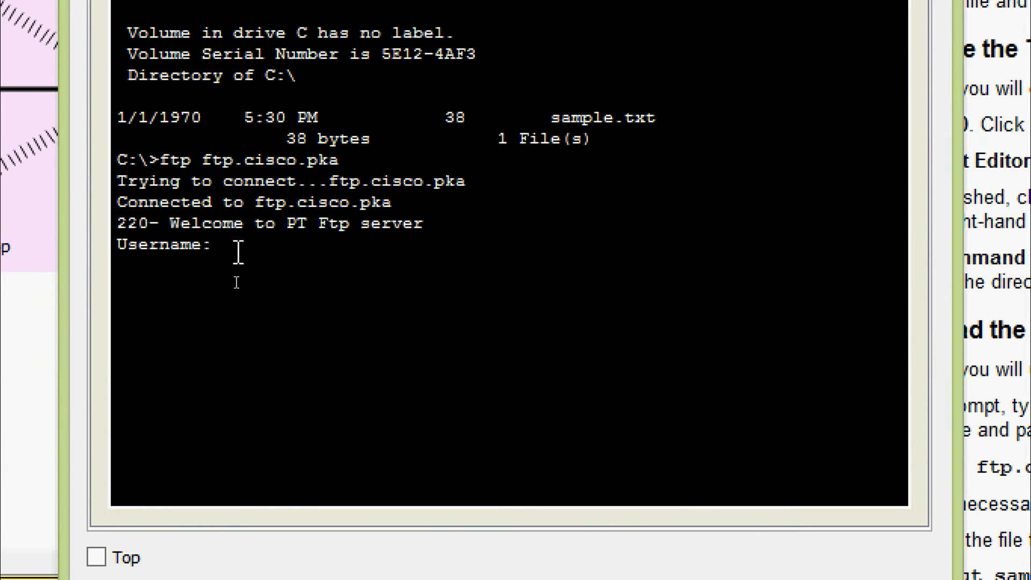
type("cisco")
key("Return")
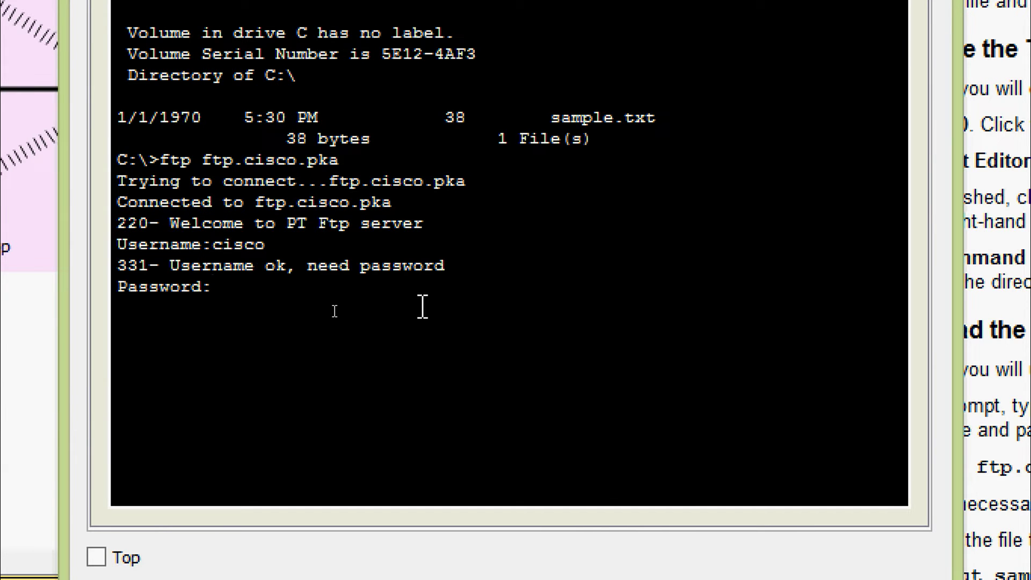
key("Return")
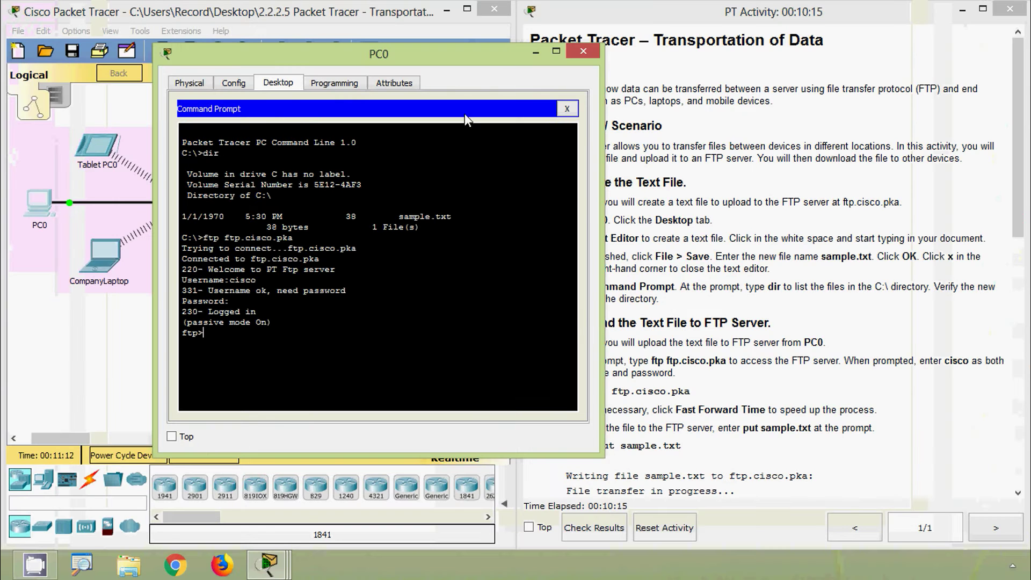
left_click_drag(455, 66, 363, 75)
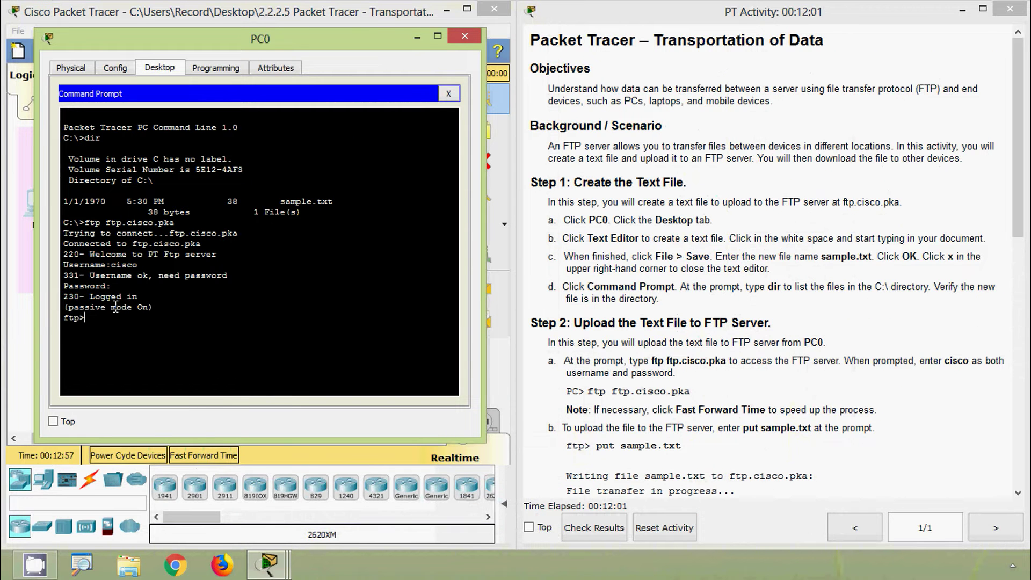
Upload sample.txt from PC0 with put sample.txt, completing a 38-byte transfer
left_click(737, 391)
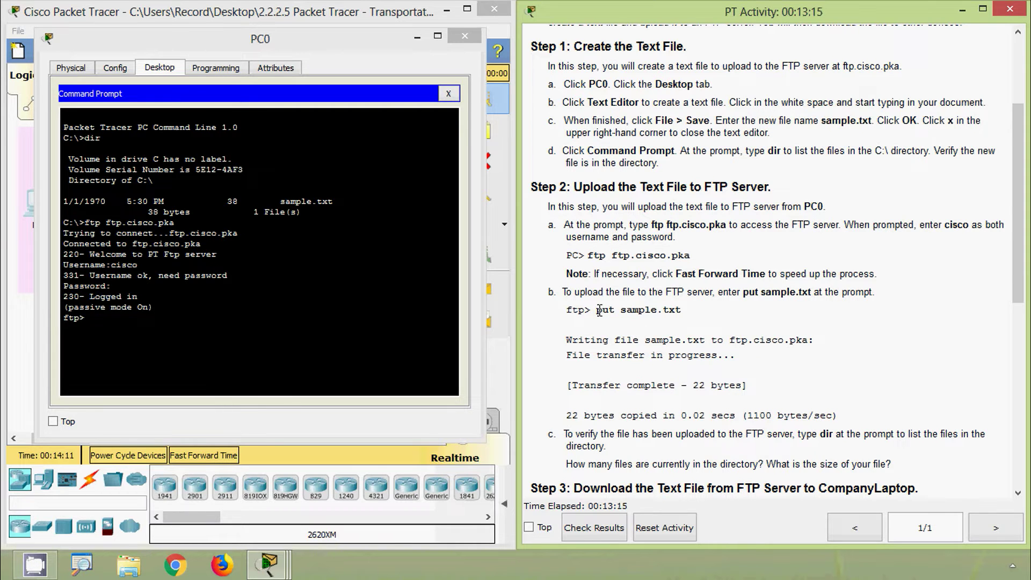
left_click_drag(613, 312, 691, 311)
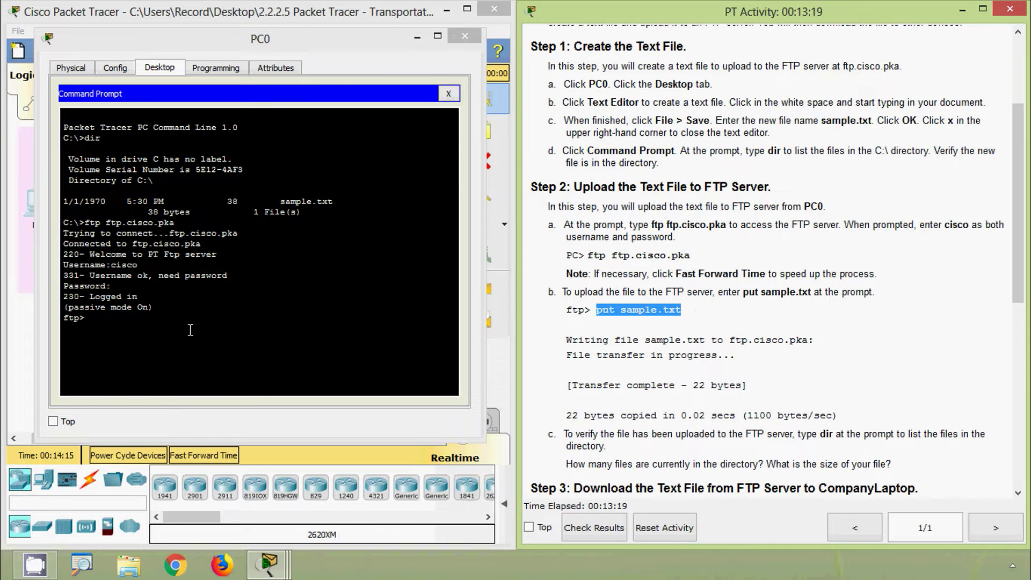
left_click(98, 317)
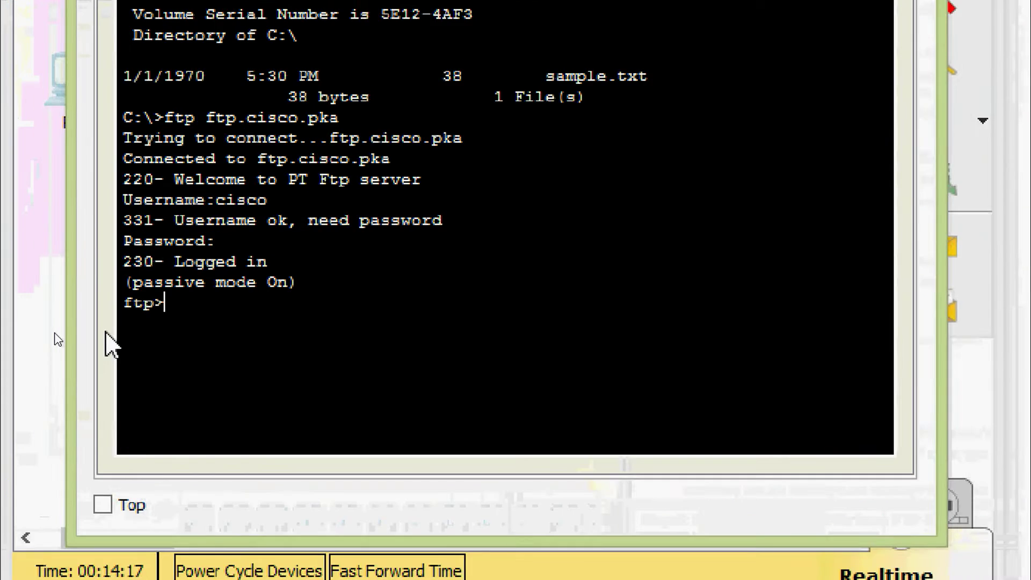
type("put")
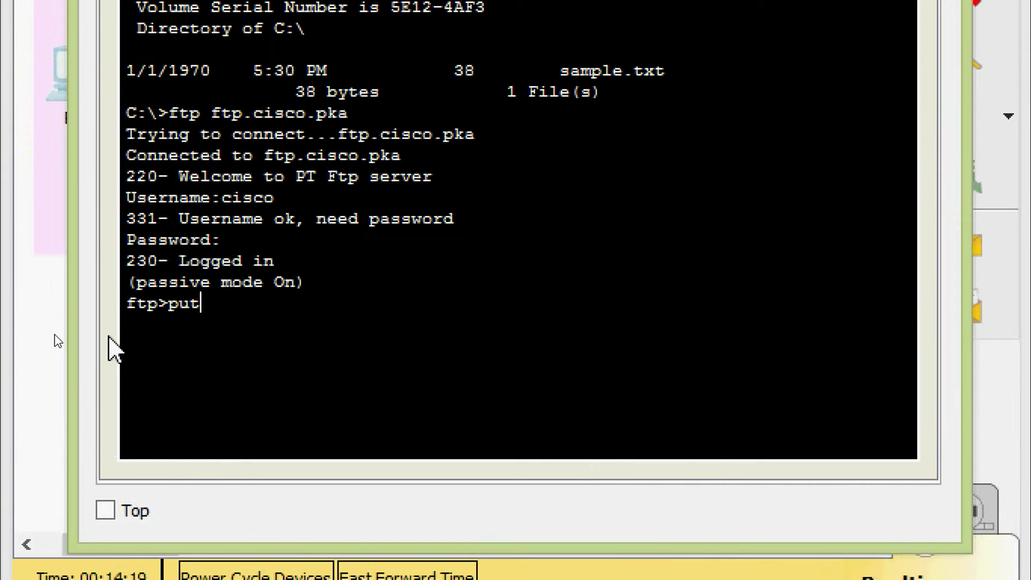
type(" sample")
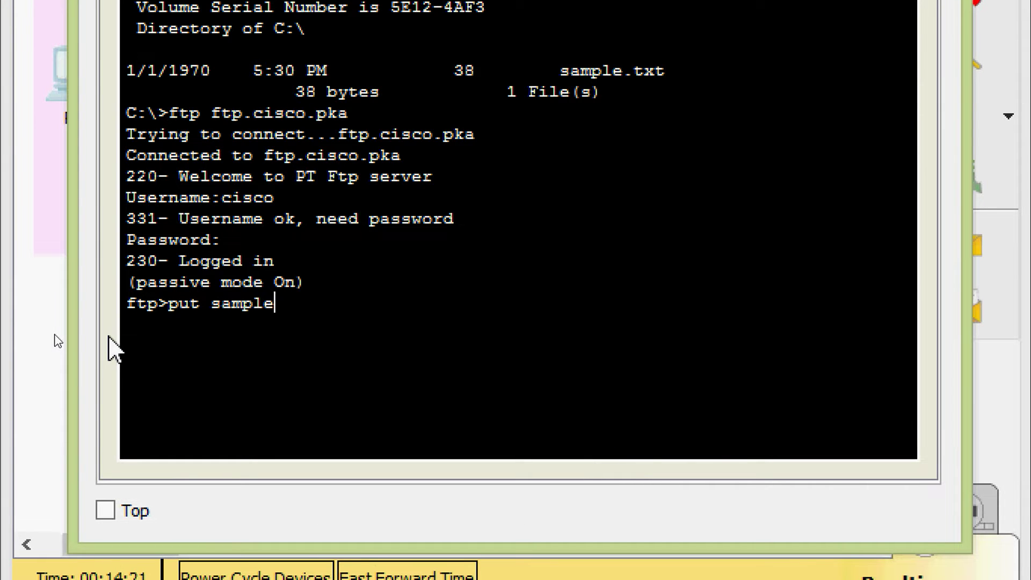
type(".txt")
key("Return")
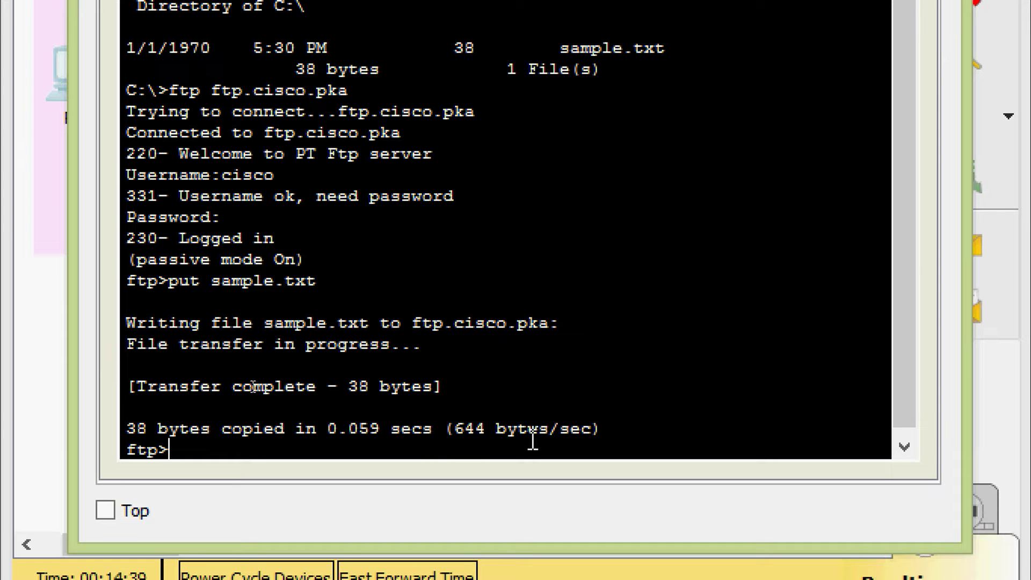
left_click_drag(327, 428, 435, 429)
List the FTP server's files from PC0's ftp> prompt with dir
left_click(368, 441)
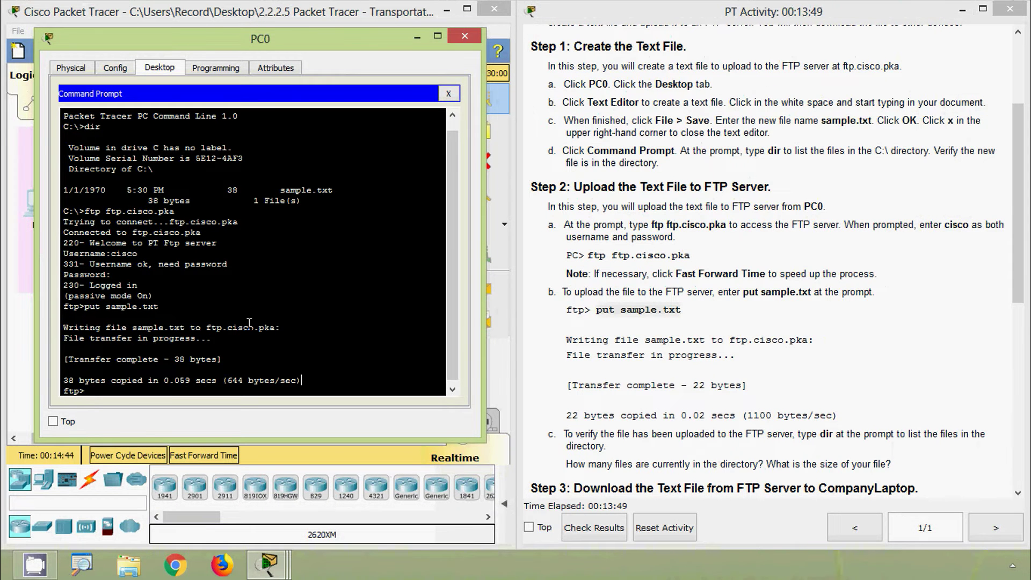
scroll(598, 251, "down", 5)
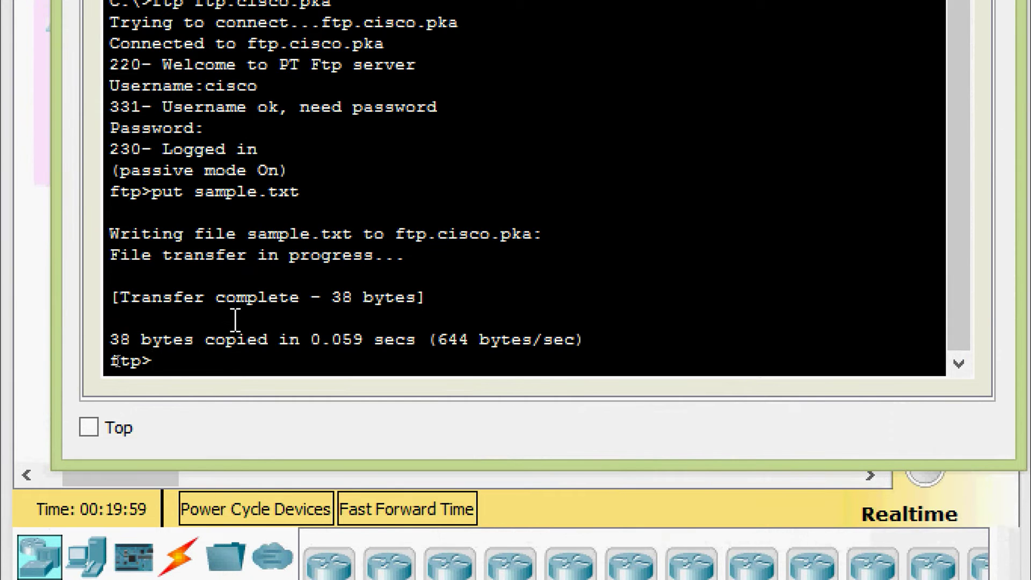
type("dir")
key("Return")
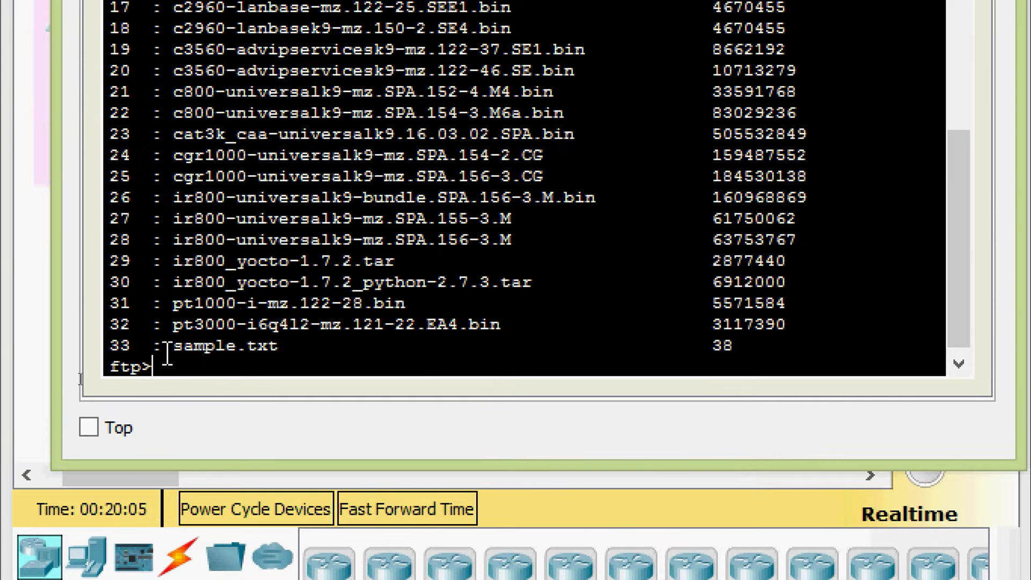
Scroll the server listing and highlight sample.txt as entry 33 with its 38-byte size
scroll(268, 277, "up", 9)
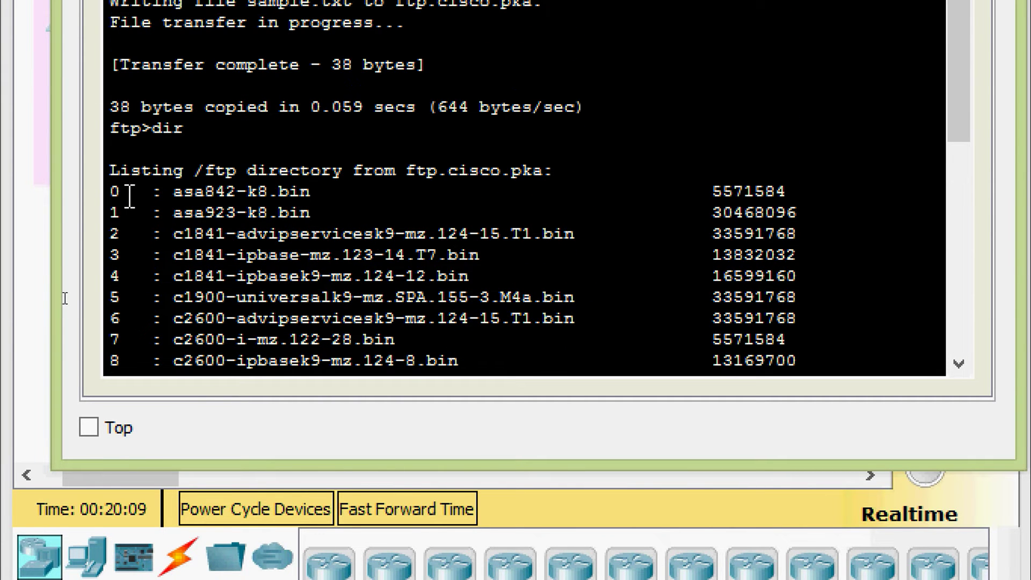
left_click_drag(120, 191, 106, 191)
scroll(143, 249, "down", 7)
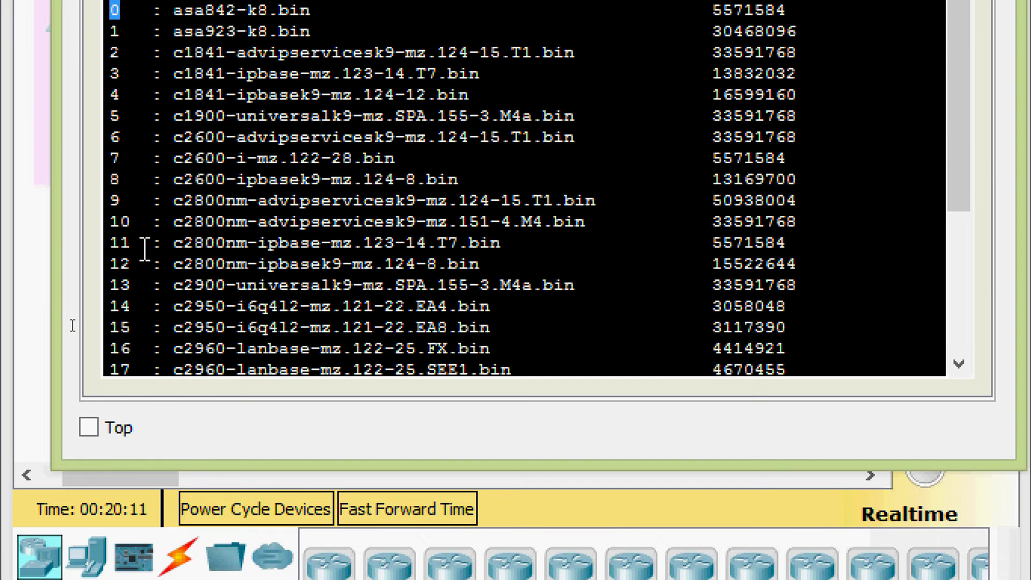
scroll(145, 248, "down", 2)
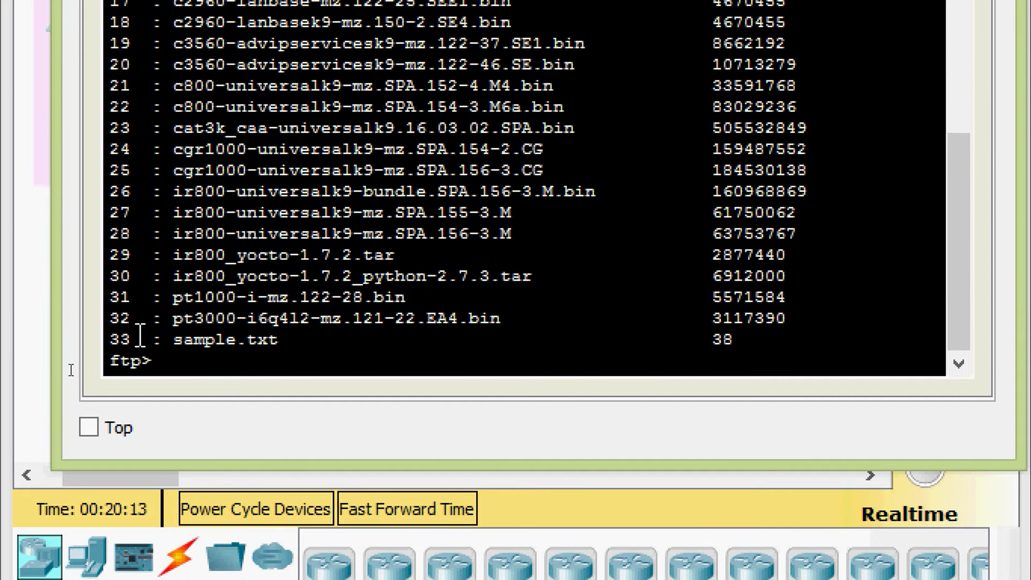
left_click_drag(142, 340, 91, 349)
left_click(241, 337)
left_click_drag(173, 341, 284, 347)
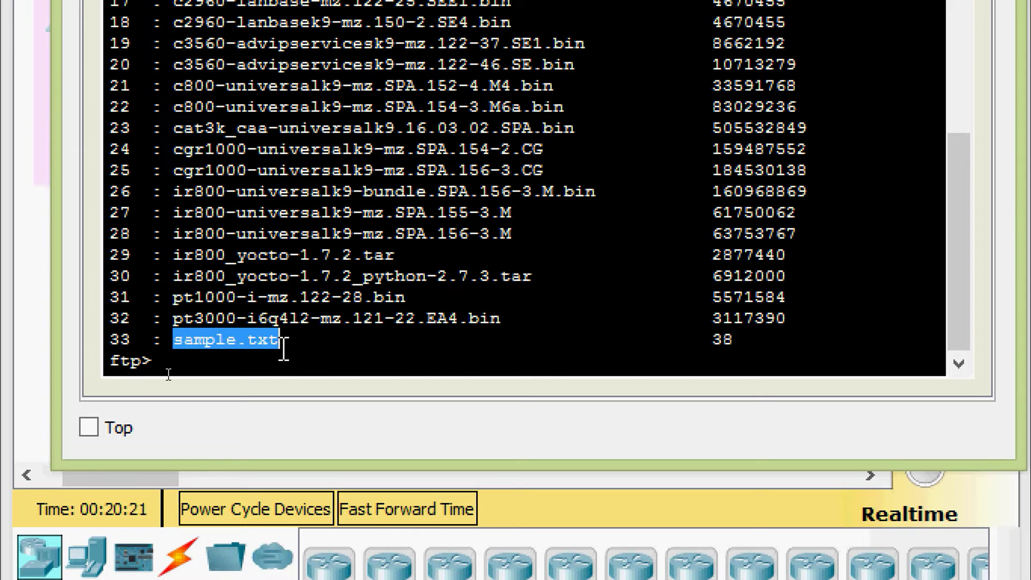
left_click_drag(701, 340, 749, 344)
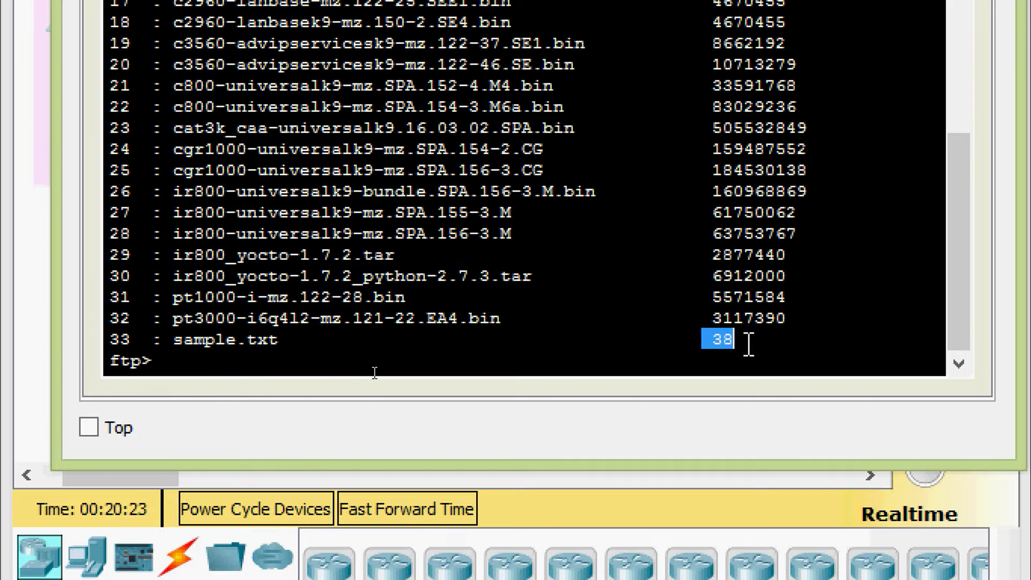
scroll(752, 341, "up", 10)
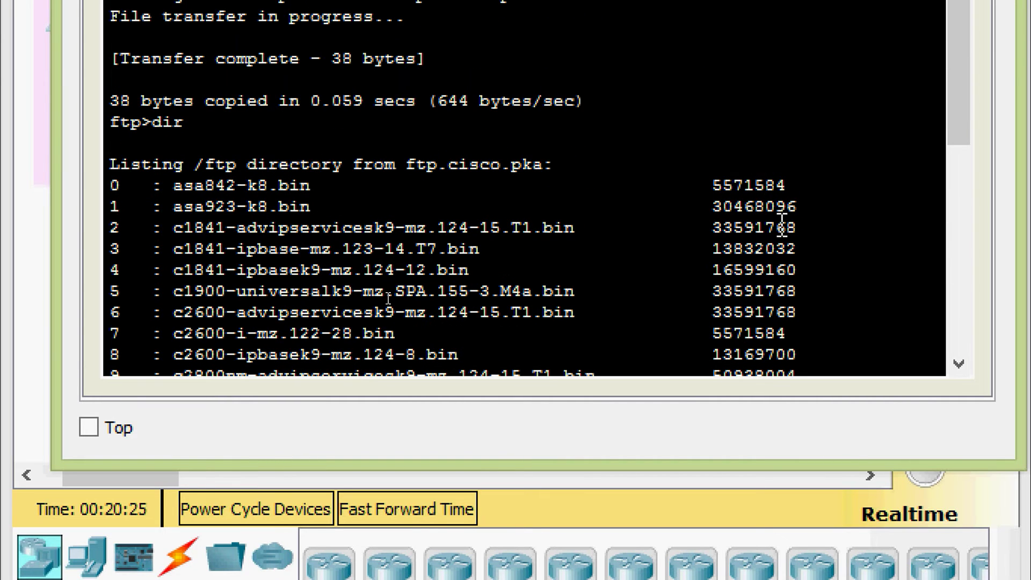
scroll(783, 250, "down", 10)
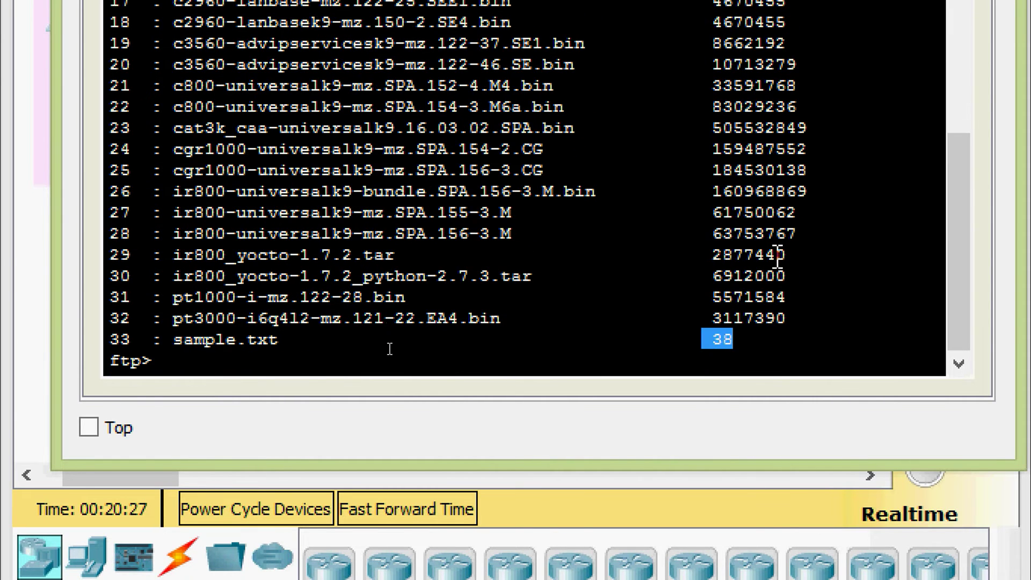
left_click_drag(762, 349, 101, 331)
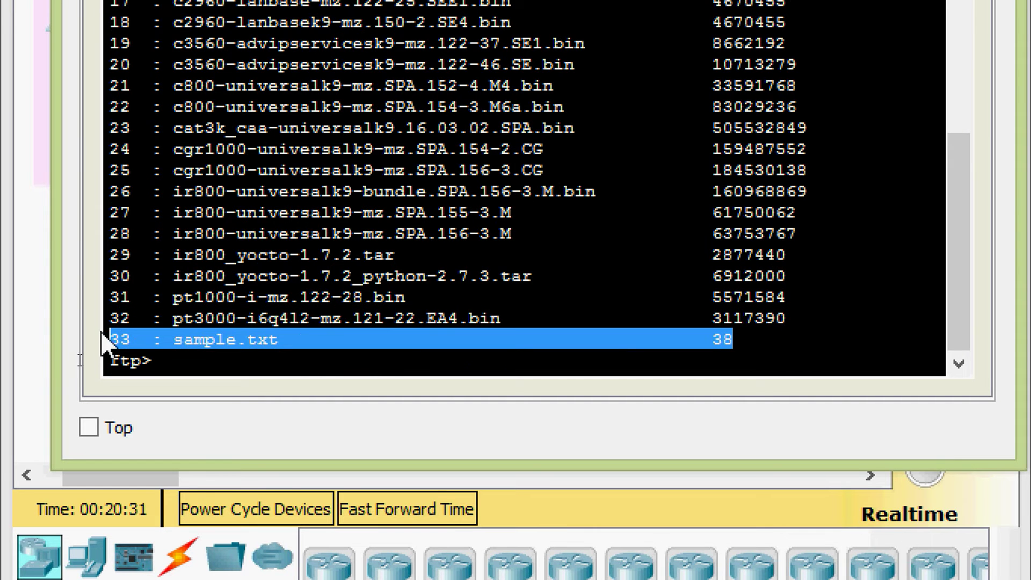
left_click(329, 255)
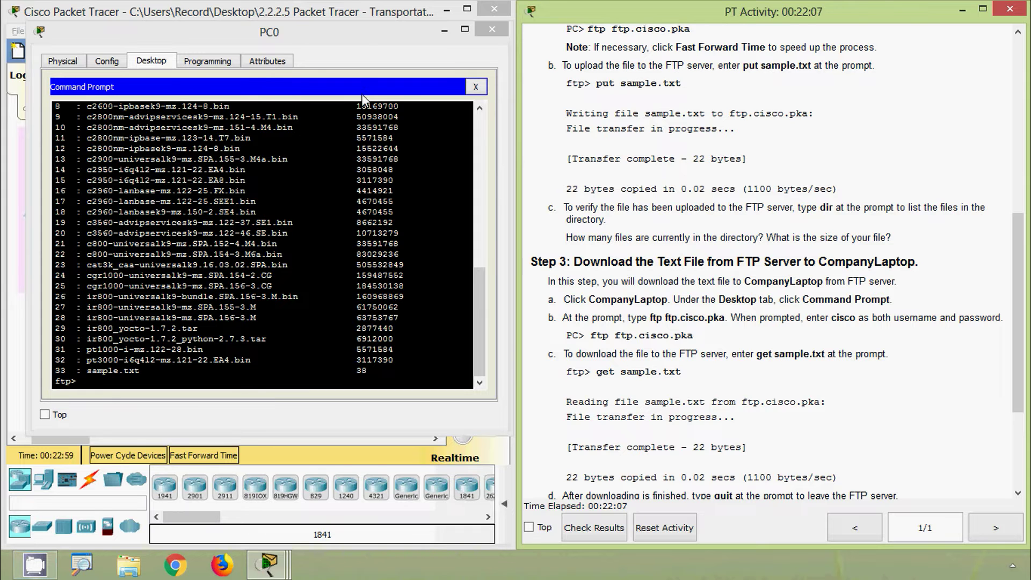
Close PC0's window and open CompanyLaptop's Command Prompt
left_click(487, 33)
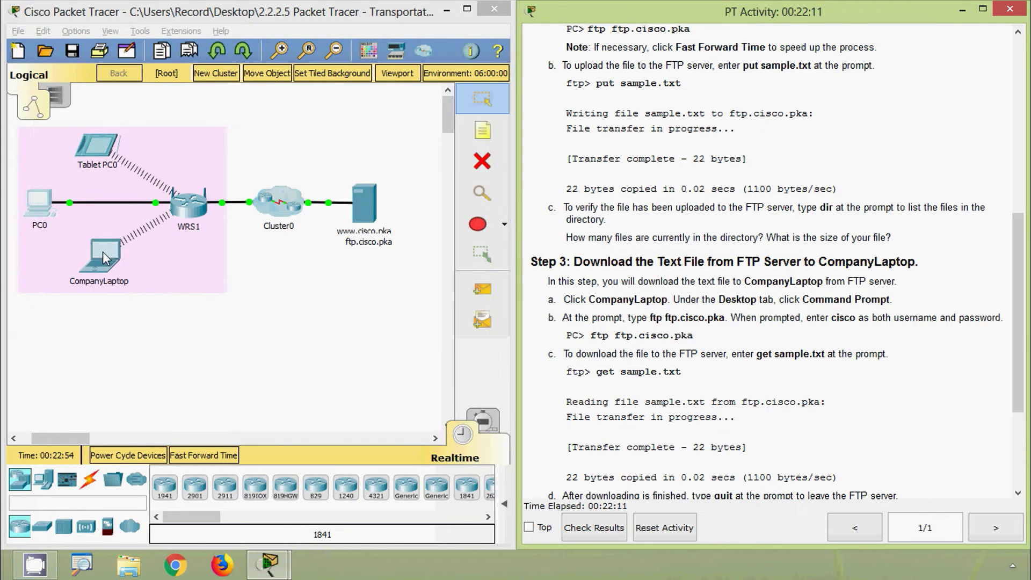
left_click(131, 261)
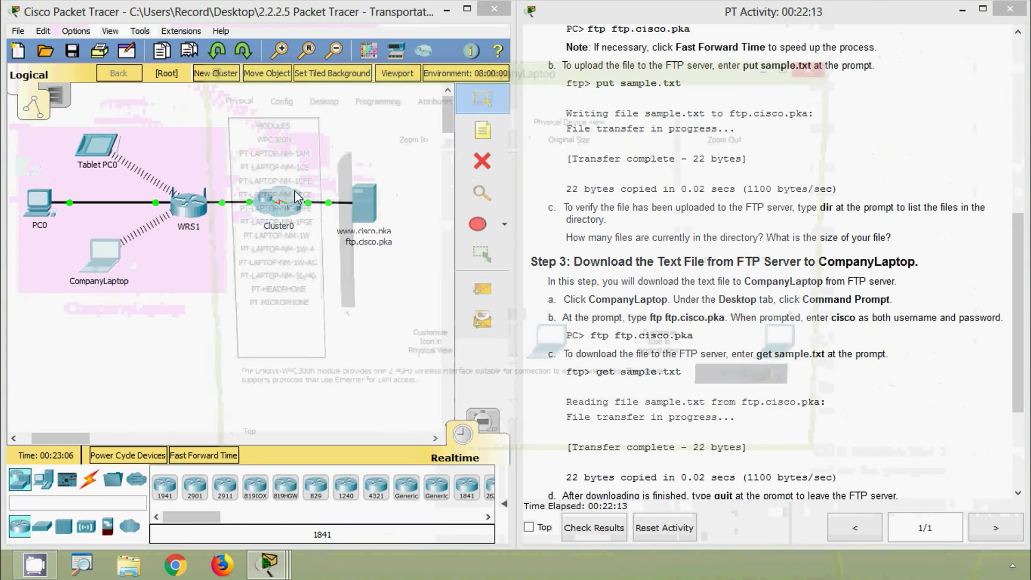
left_click(320, 99)
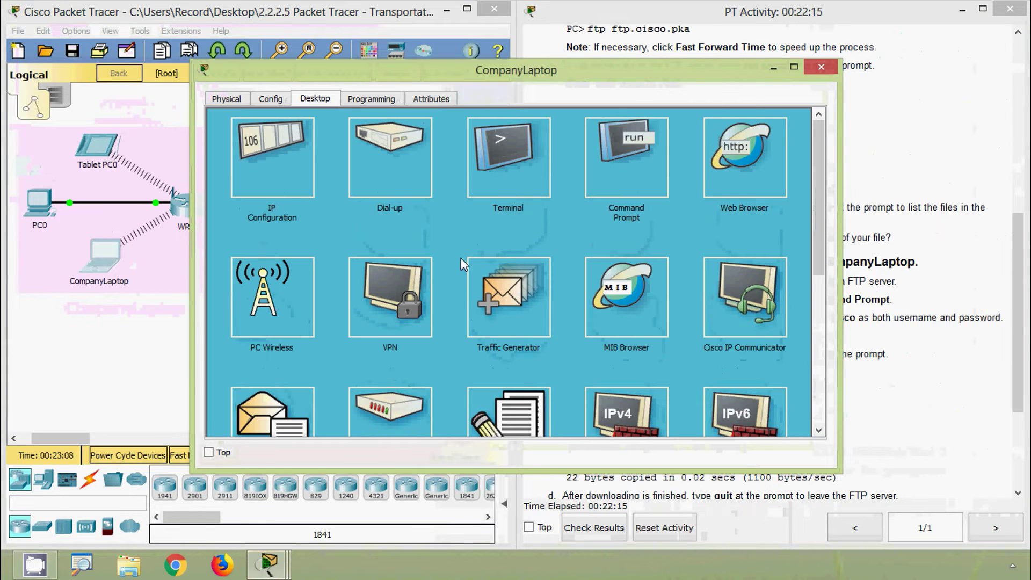
left_click(666, 162)
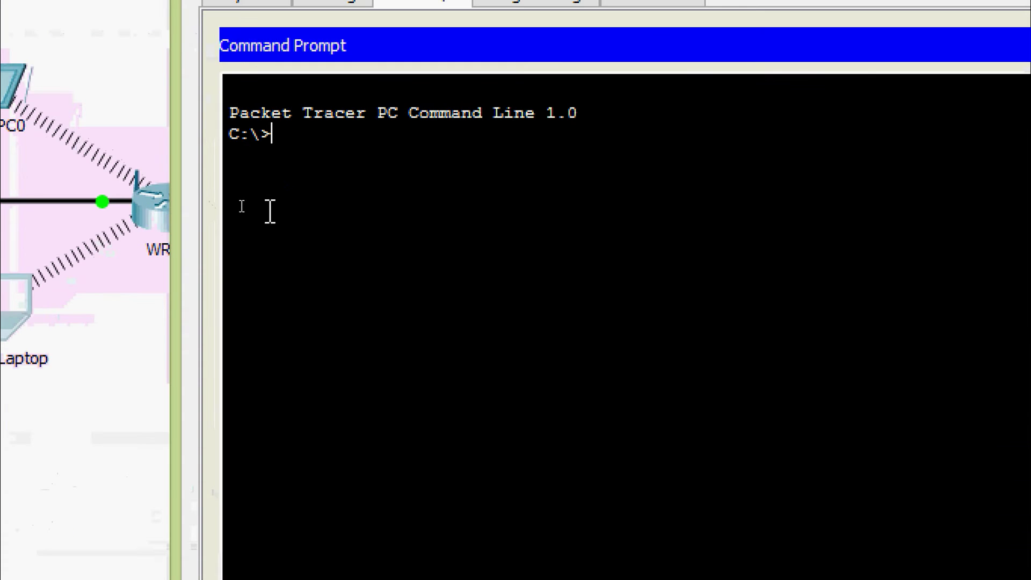
Connect to ftp.cisco.pka and log in with username cisco and its password
type("ftp ftp.")
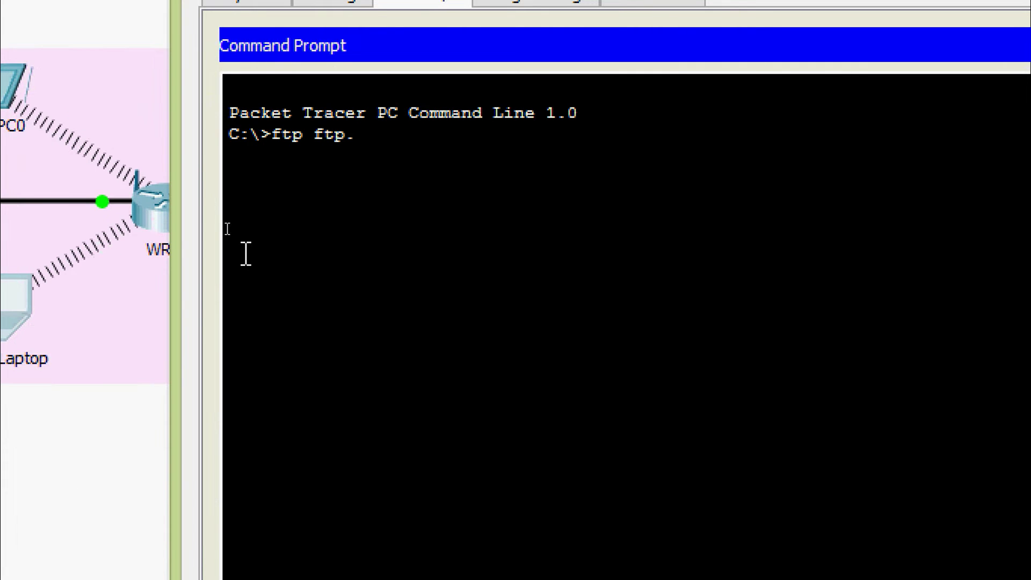
type("cisco.pka")
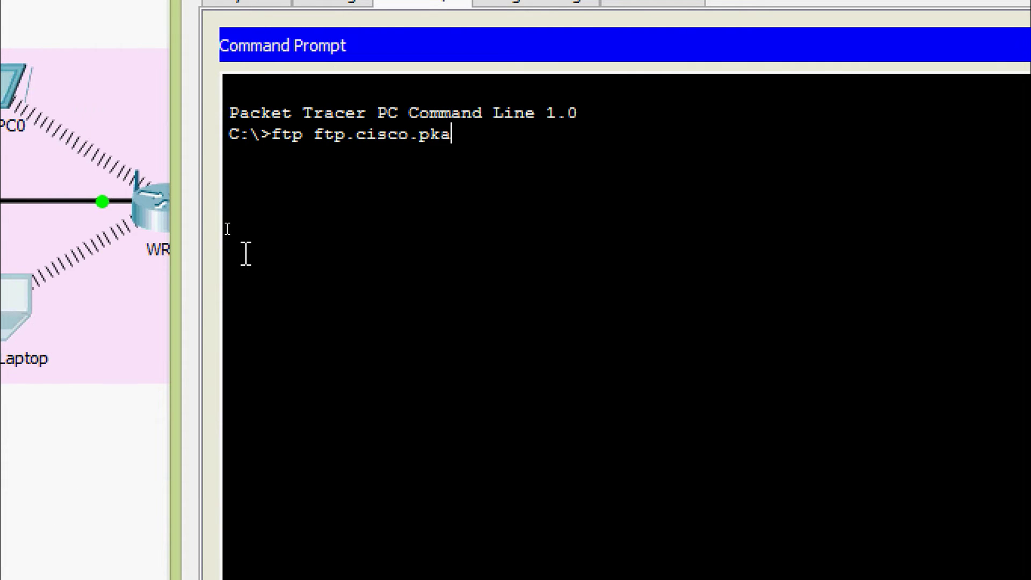
key("Return")
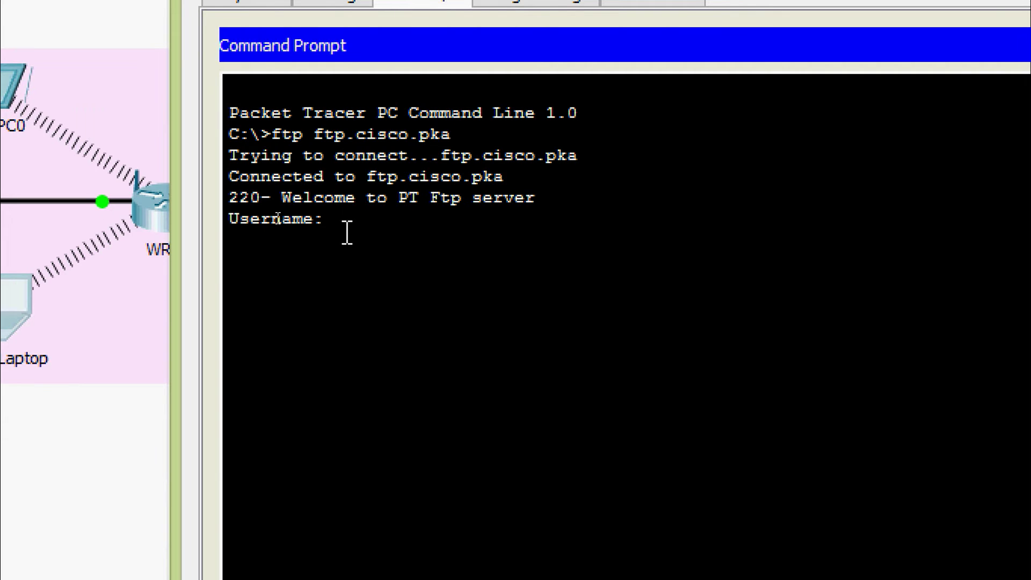
type("cisco")
key("Return")
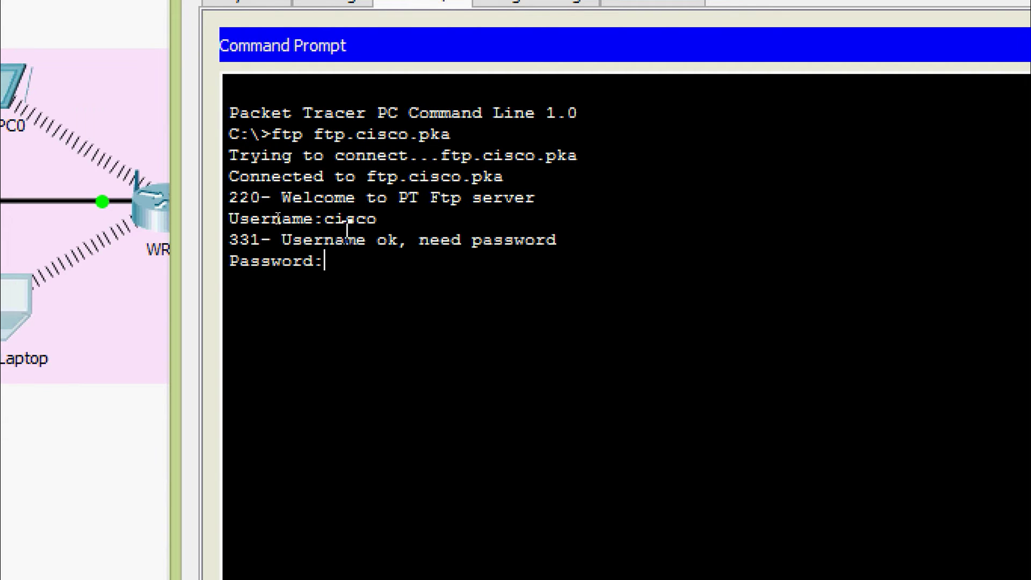
key("Return")
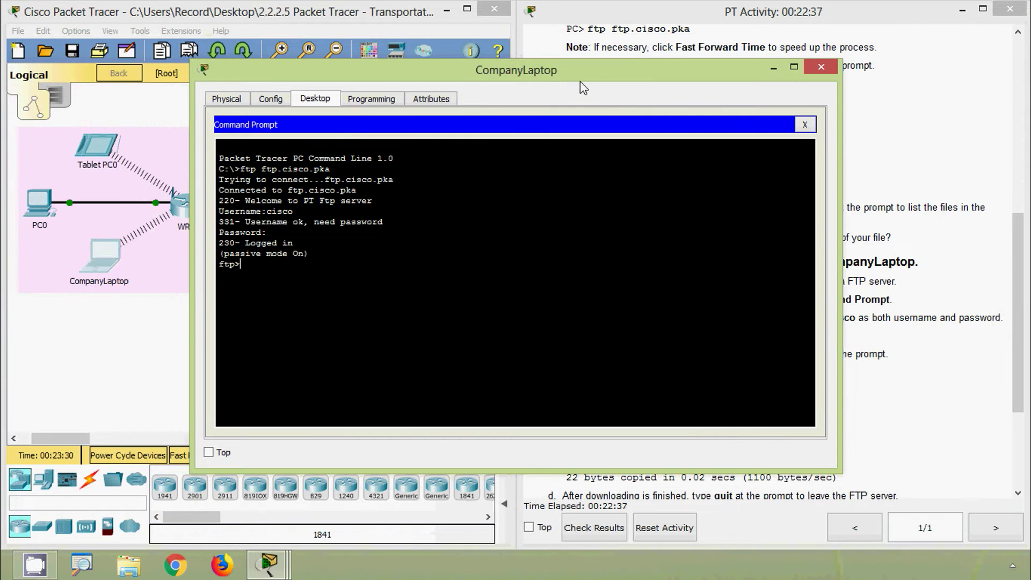
Scroll the activity instructions to Step 3, highlight get sample.txt, and move the laptop window aside
left_click(847, 209)
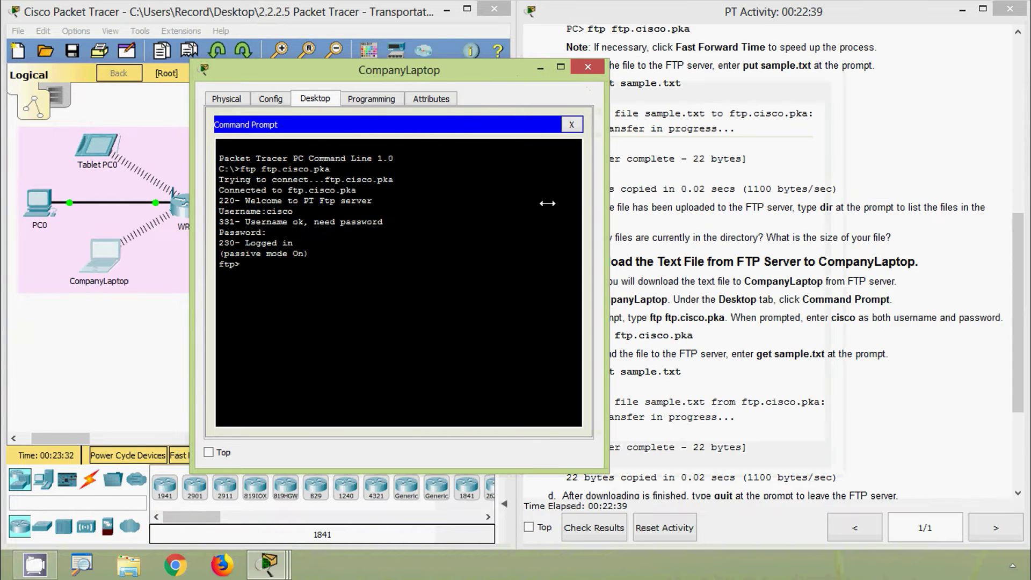
left_click_drag(450, 74, 313, 54)
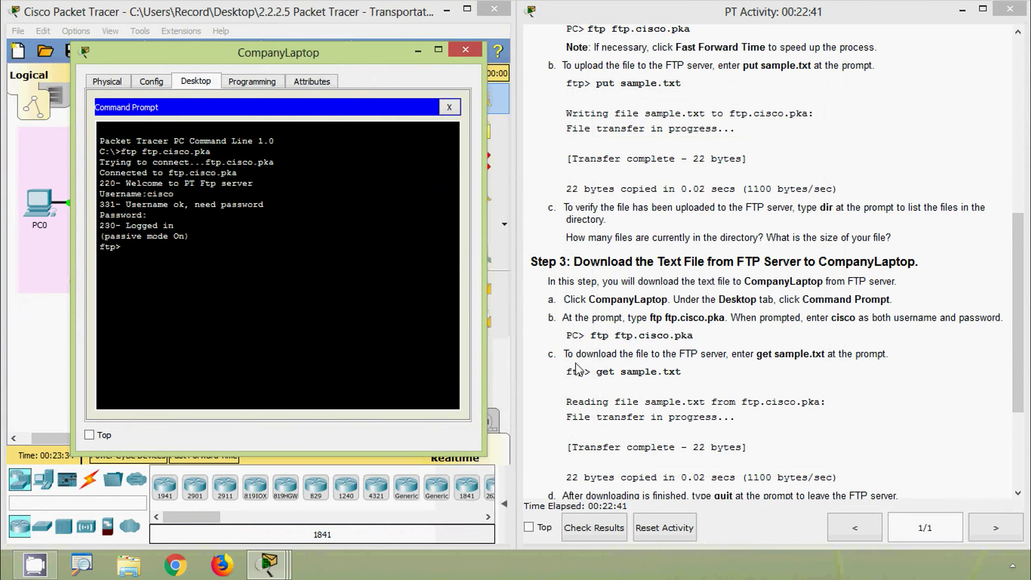
left_click(678, 400)
scroll(607, 311, "down", 3)
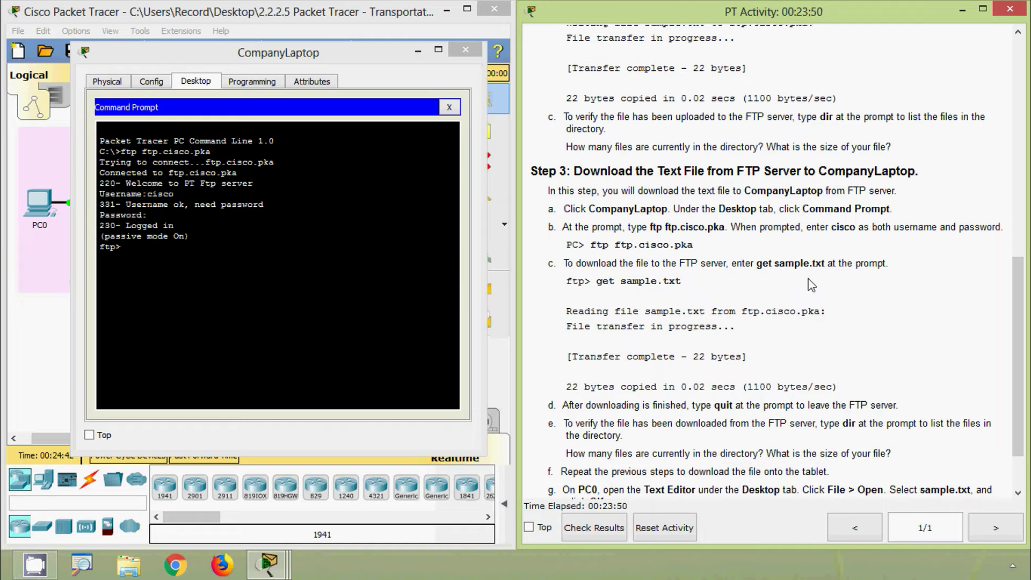
left_click_drag(602, 285, 684, 281)
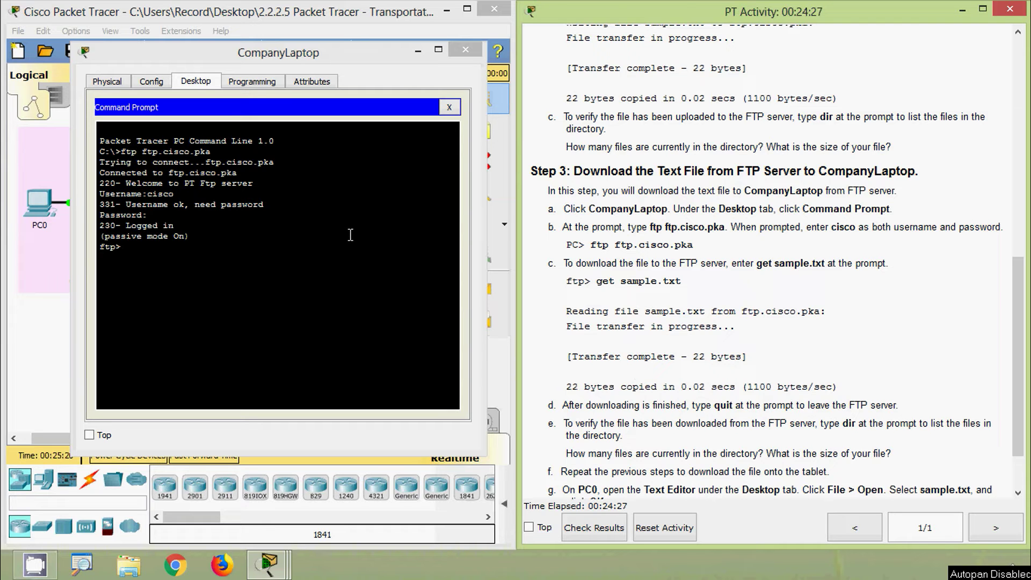
left_click_drag(258, 52, 524, 93)
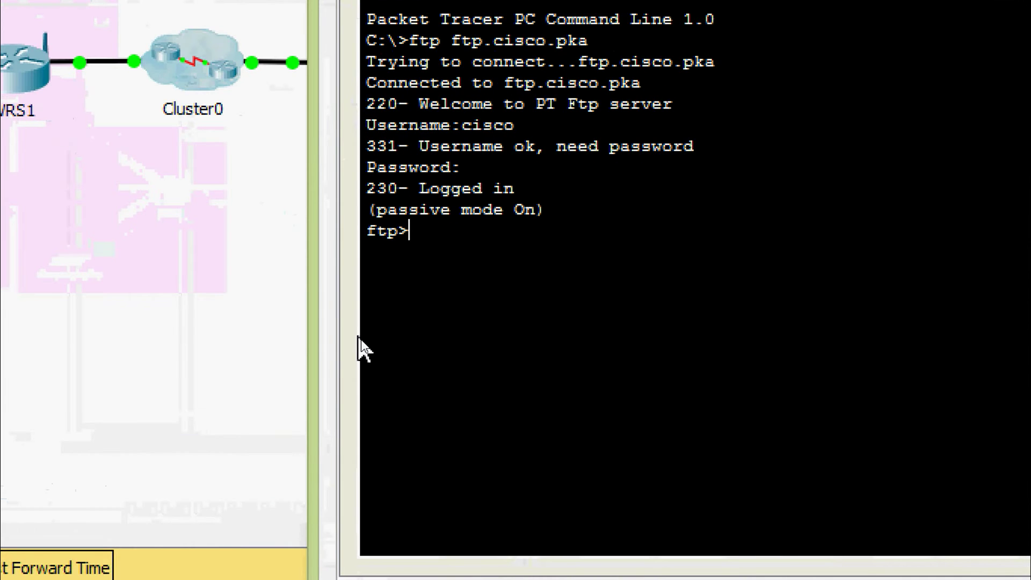
Quit CompanyLaptop's FTP session and run dir, highlighting the 0 File(s) count in C:\
type("uit")
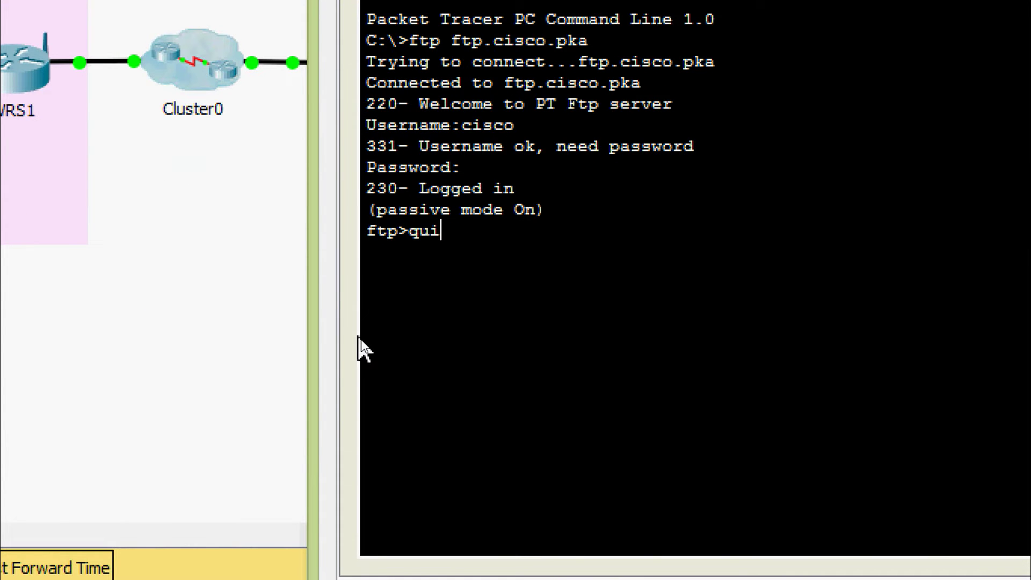
key("Return")
key("Return")
key("Return")
key("Return")
type("dir")
key("Return")
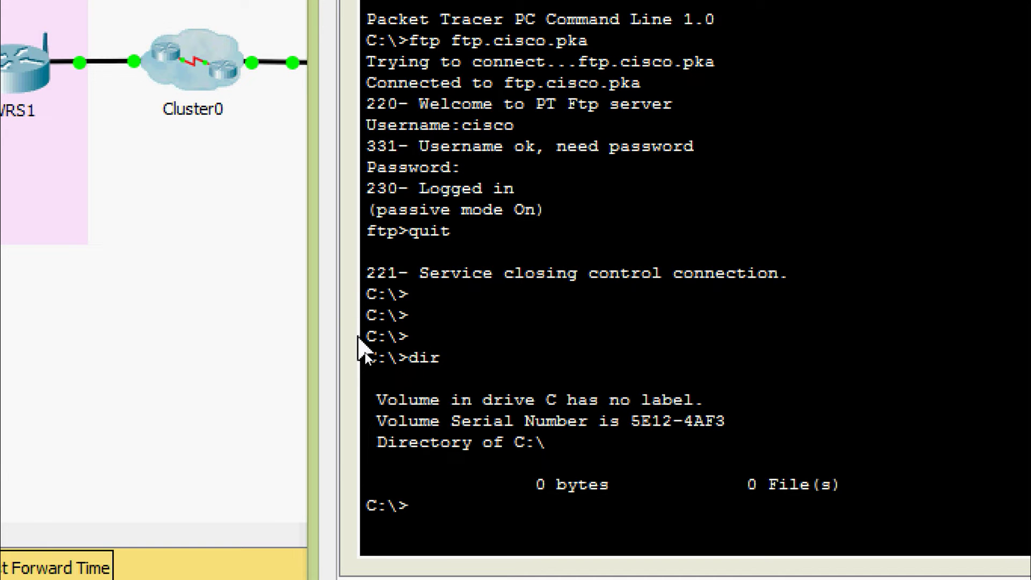
left_click_drag(737, 339, 856, 343)
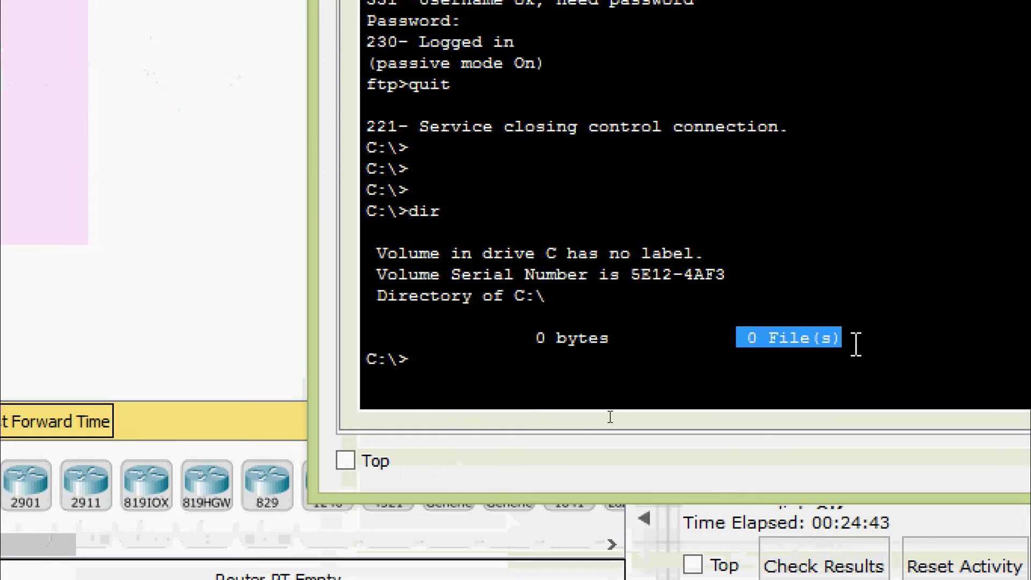
left_click(437, 357)
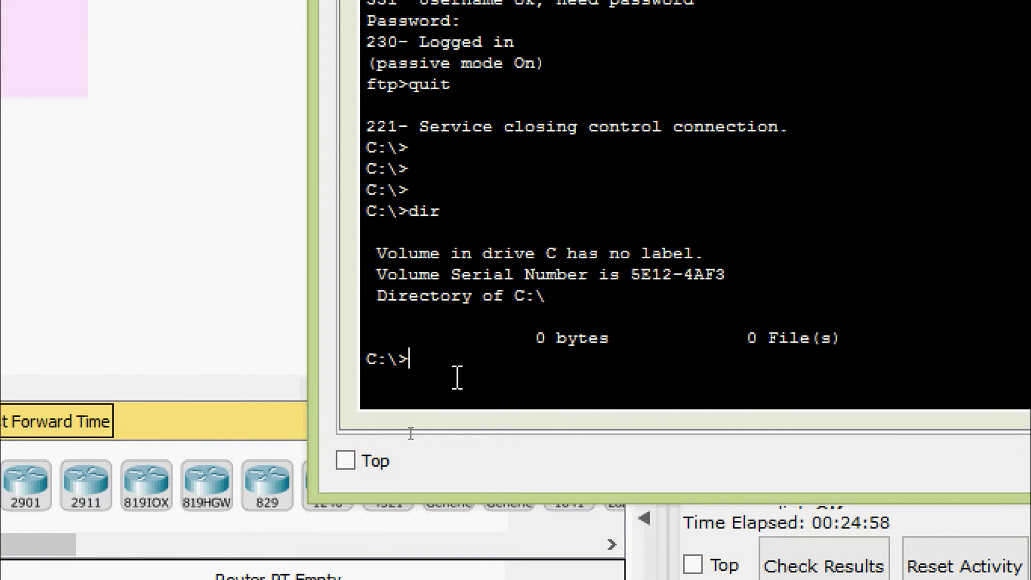
Reconnect CompanyLaptop to ftp.cisco.pka via the recalled ftp command and log in as cisco
key("Up")
key("Up")
key("Up")
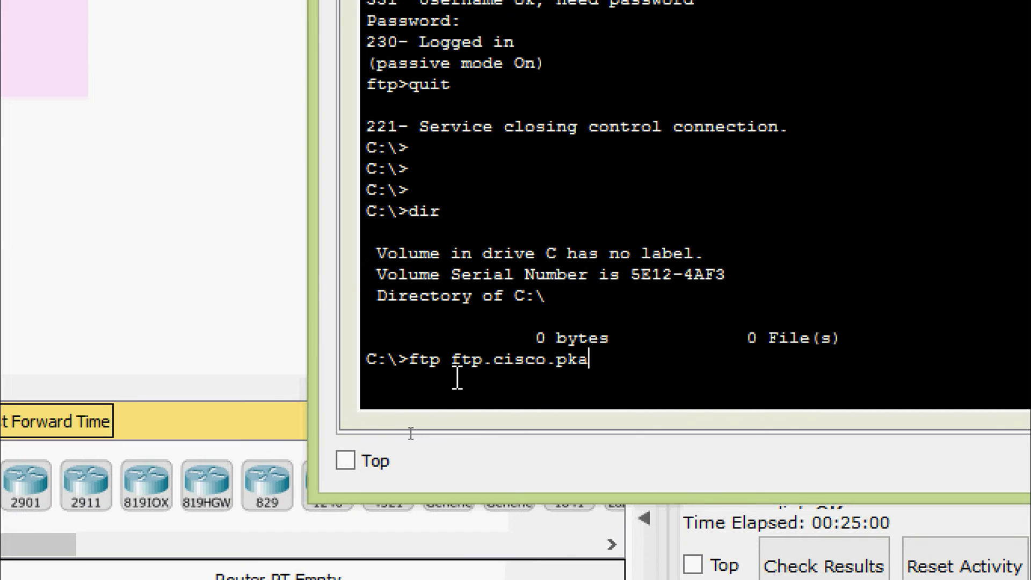
key("Return")
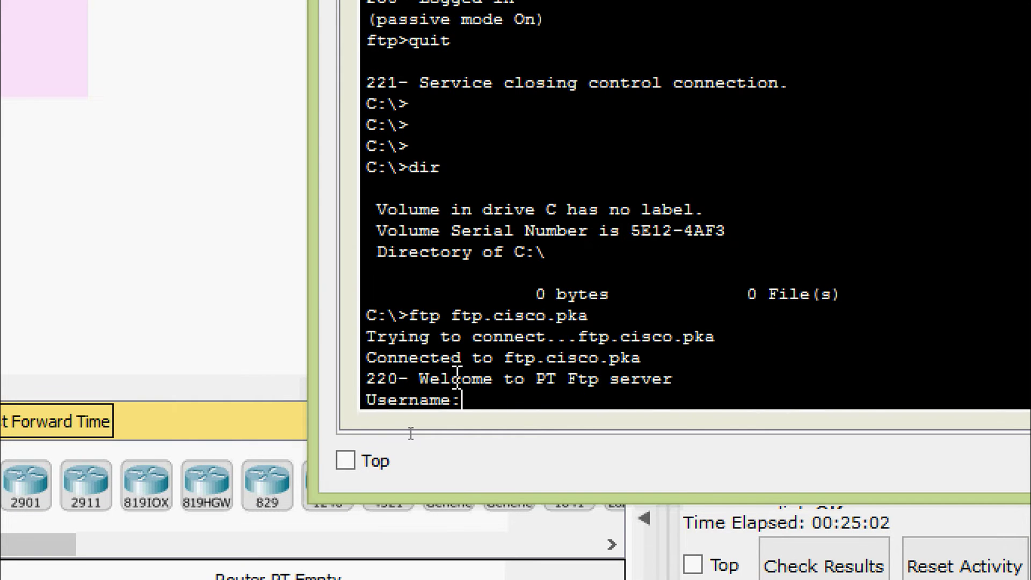
type("cisco")
key("Return")
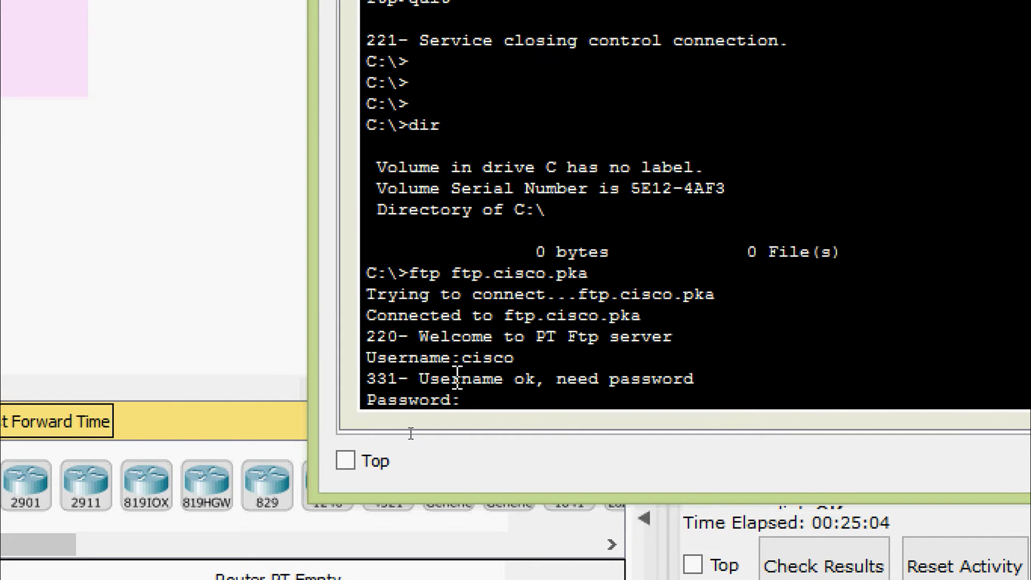
key("Return")
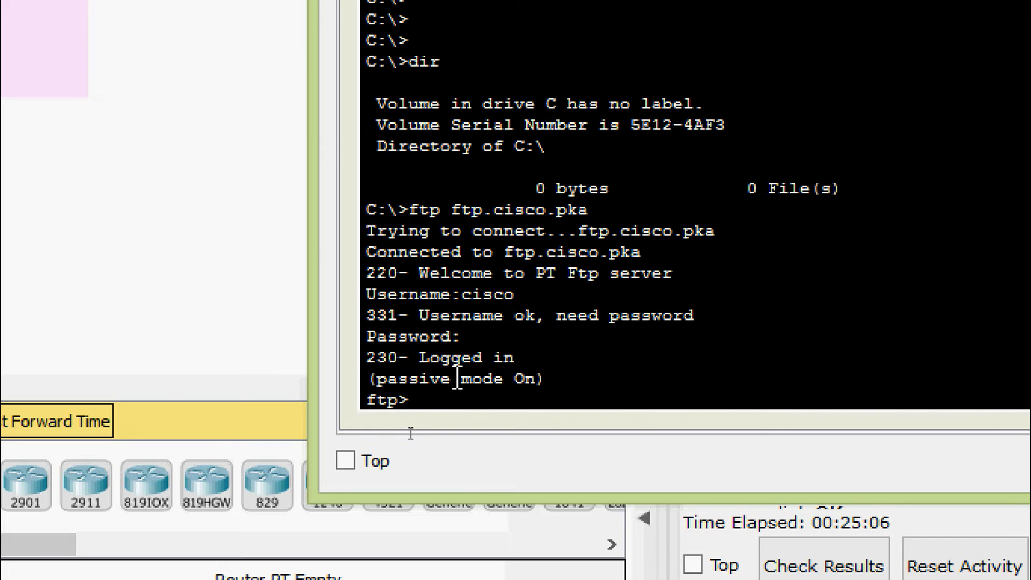
Download sample.txt with get sample.txt, transferring 38 bytes
type("get")
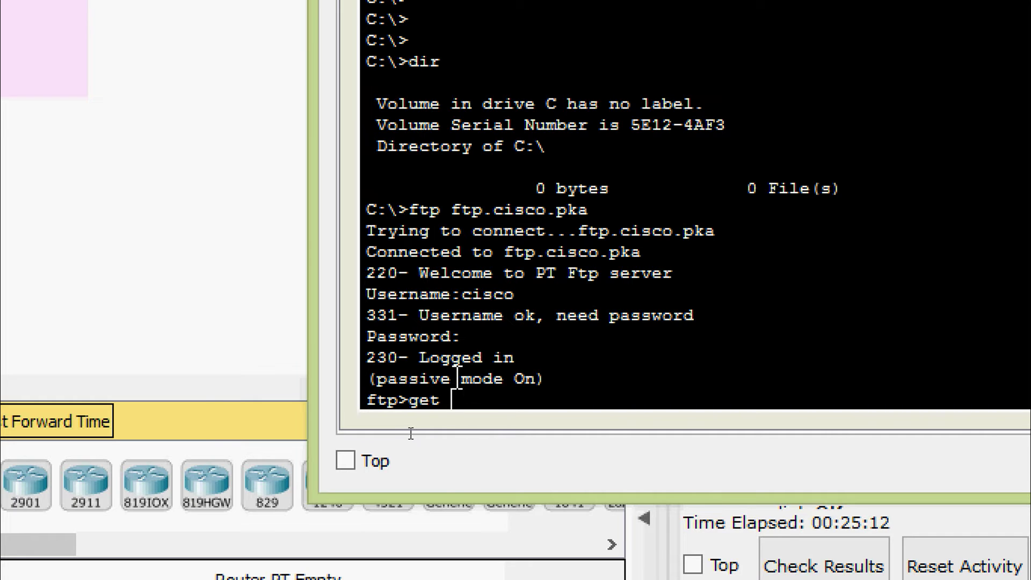
type(" sample.txt")
key("Return")
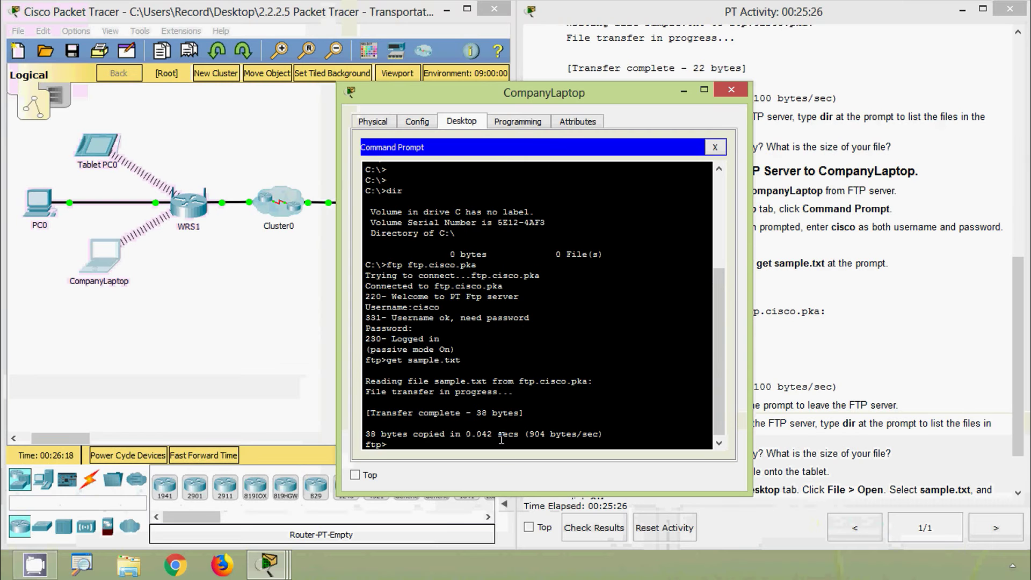
left_click_drag(559, 103, 308, 58)
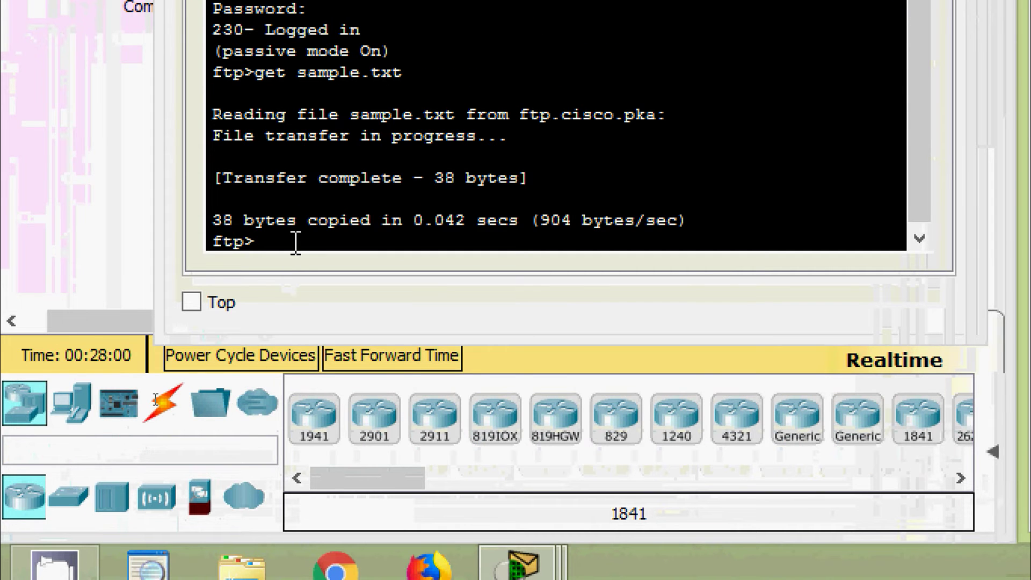
Close the FTP session on CompanyLaptop's command prompt with quit
left_click(296, 242)
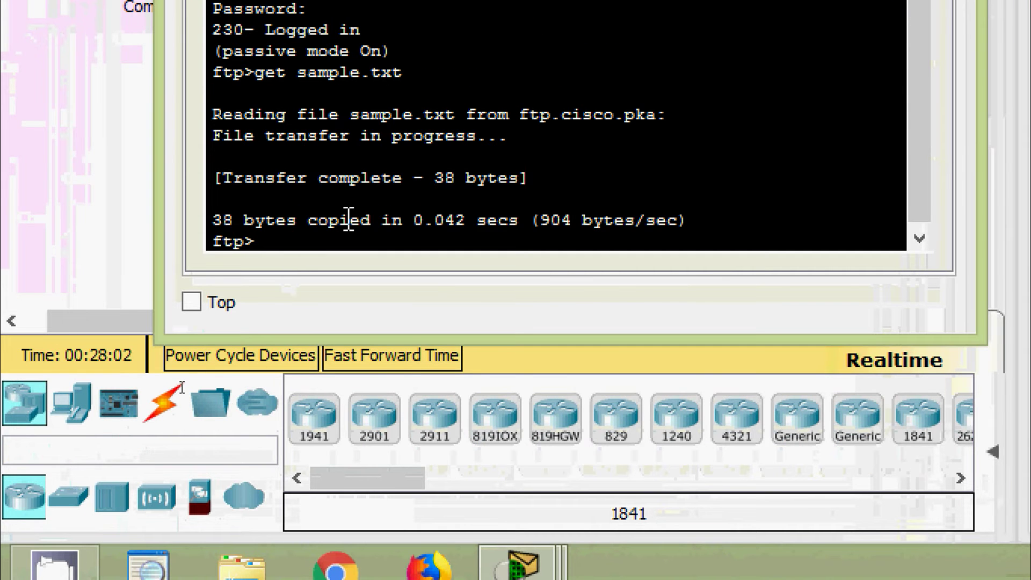
type("quit")
key("Return")
Run dir to confirm C:\ lists sample.txt (38 bytes), briefly highlighting the 1 File(s) line
key("Return")
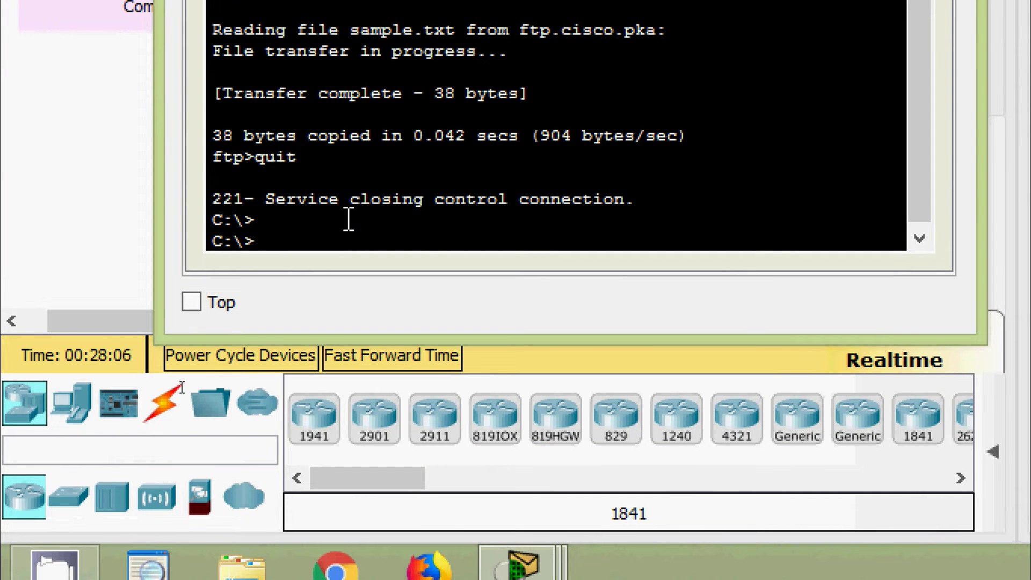
type("dir")
key("Return")
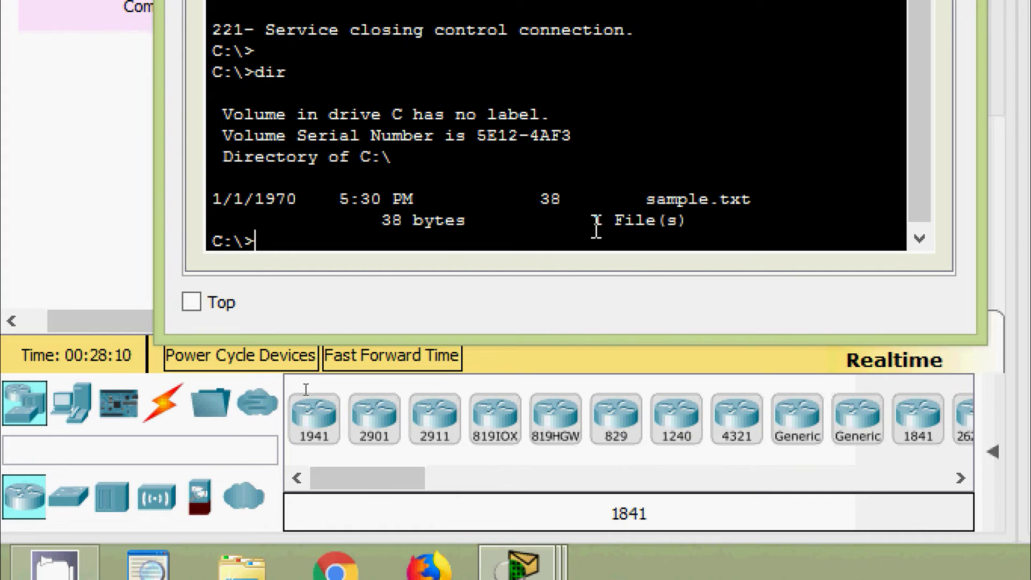
left_click_drag(592, 220, 787, 200)
left_click(787, 201)
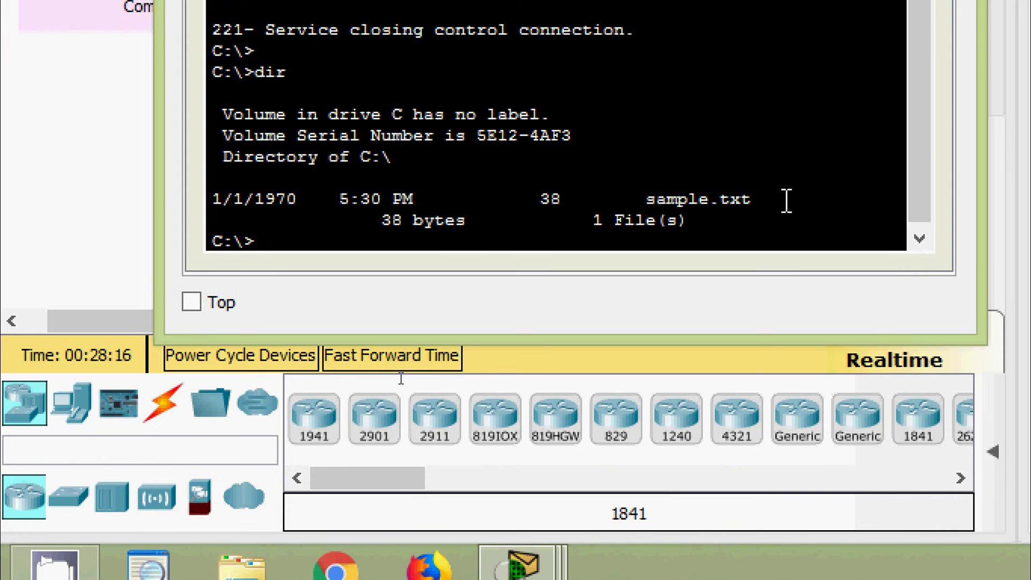
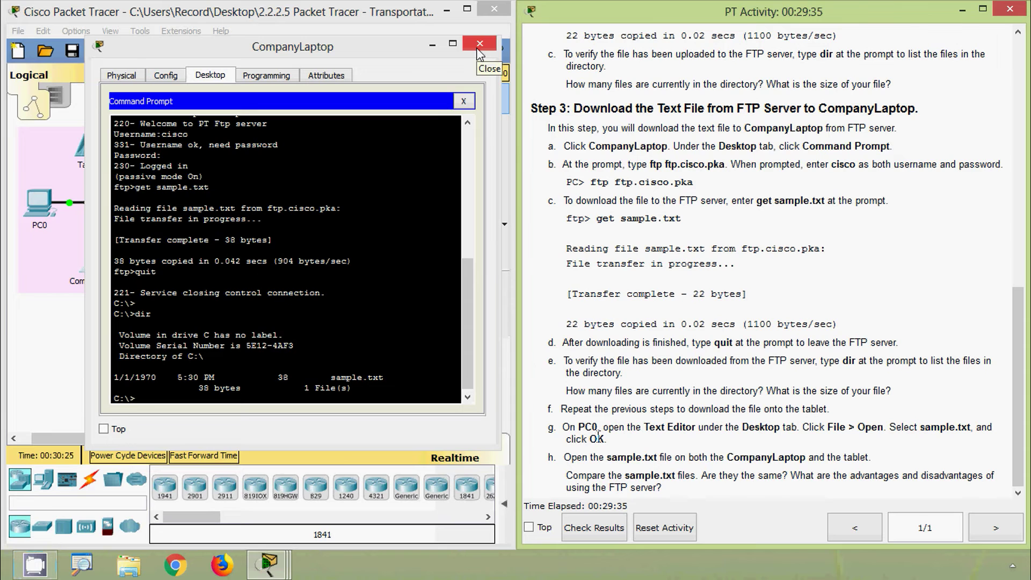
Close the CompanyLaptop window and open Tablet PC0's Command Prompt
left_click(463, 101)
left_click(478, 47)
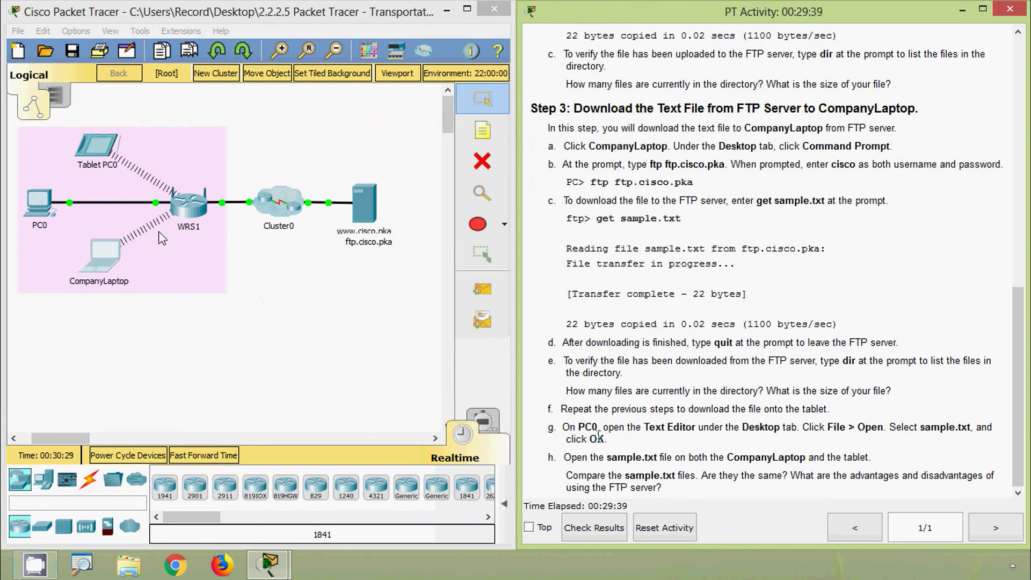
left_click(104, 156)
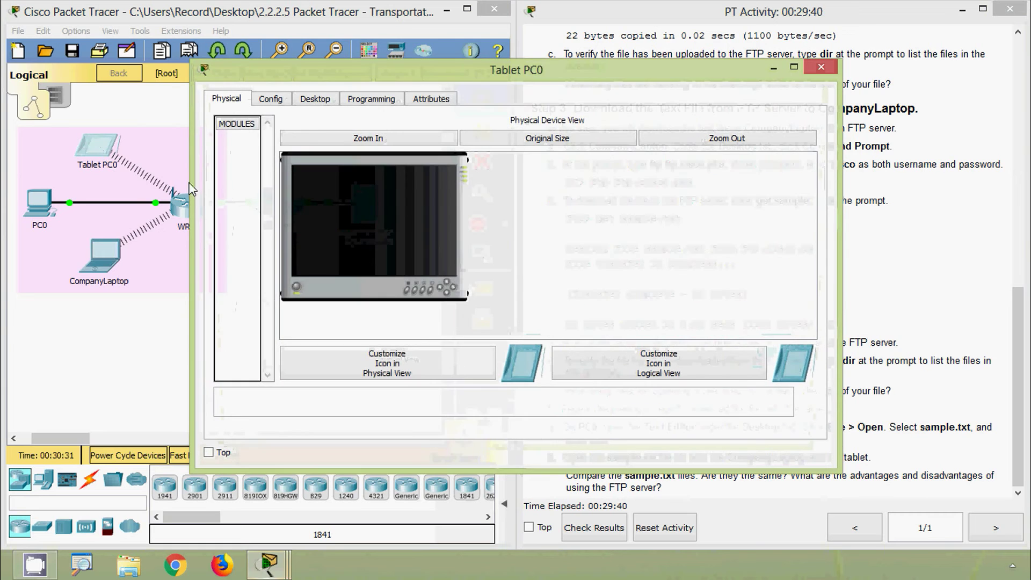
left_click(315, 99)
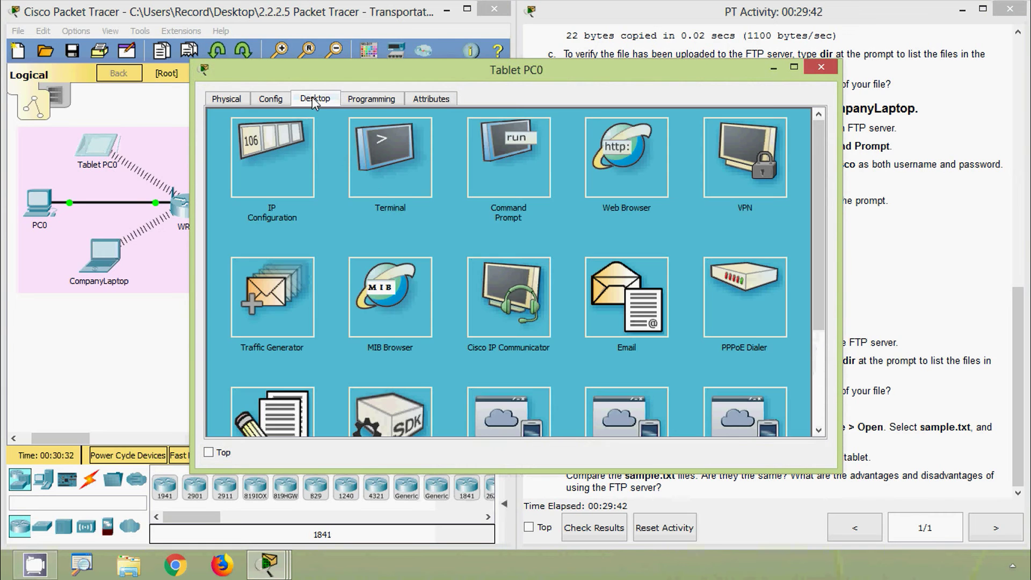
left_click(494, 180)
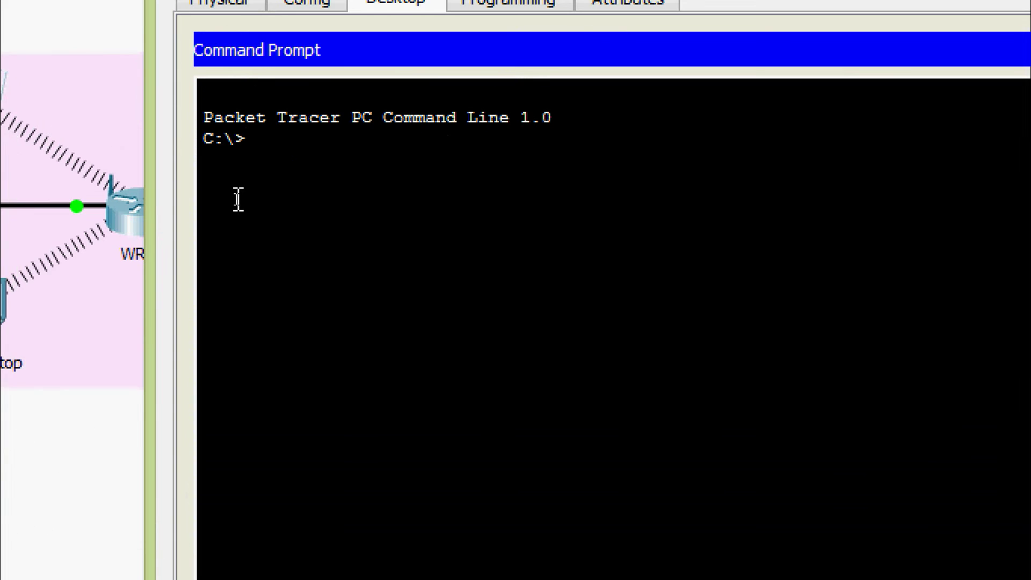
List the tablet's files with dir, confirming it holds 0 files
type("dir")
key("Return")
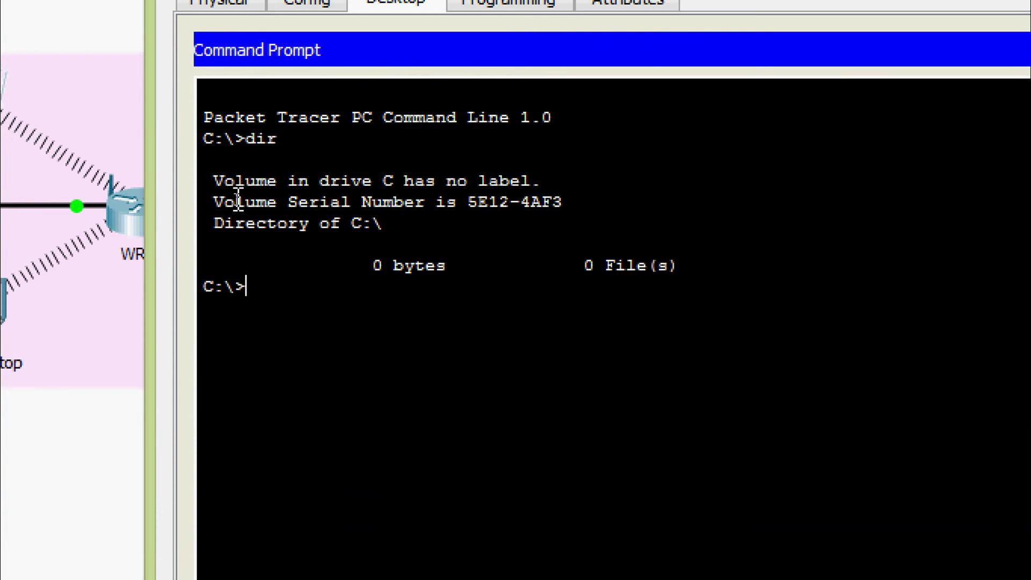
left_click_drag(562, 264, 647, 260)
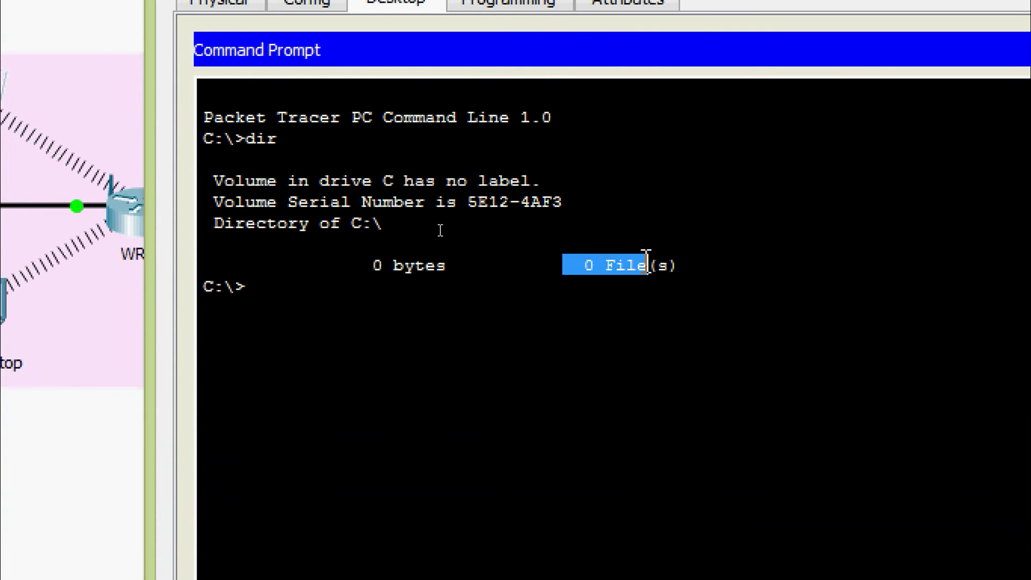
left_click(310, 285)
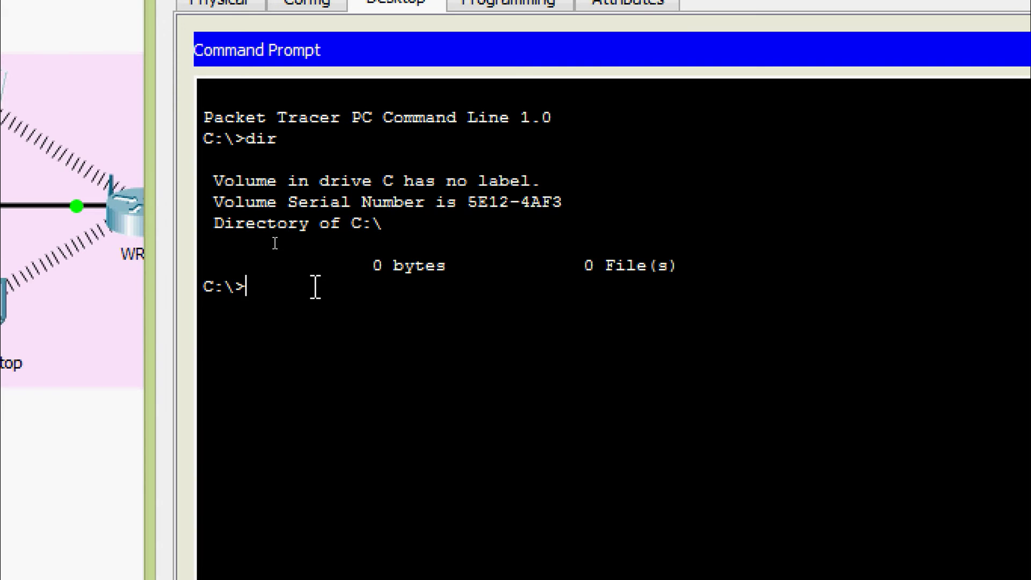
Connect to ftp.cisco.pka over FTP and log in with the FTP username and password
type("ftp ftp")
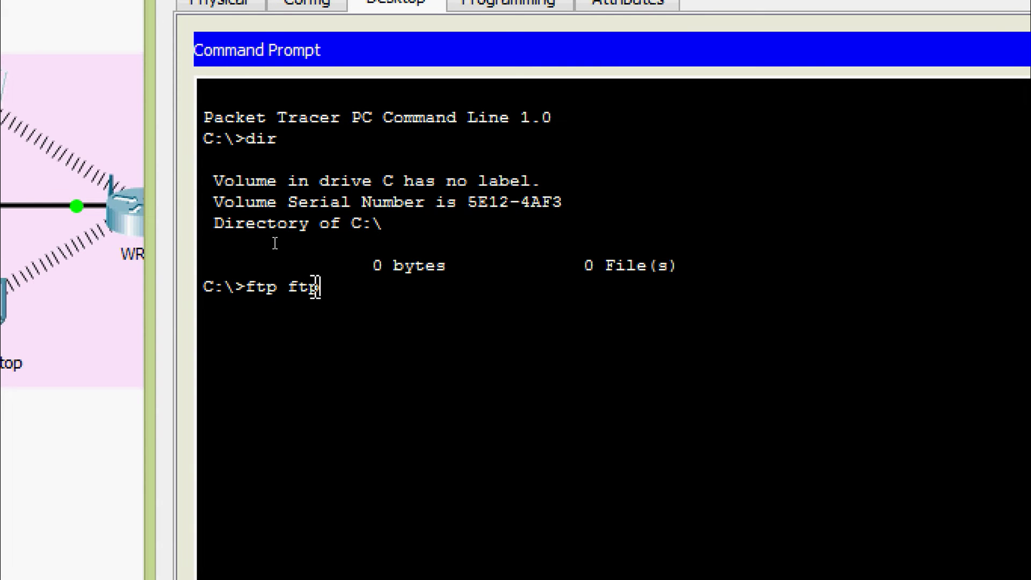
type(".cisco.pk")
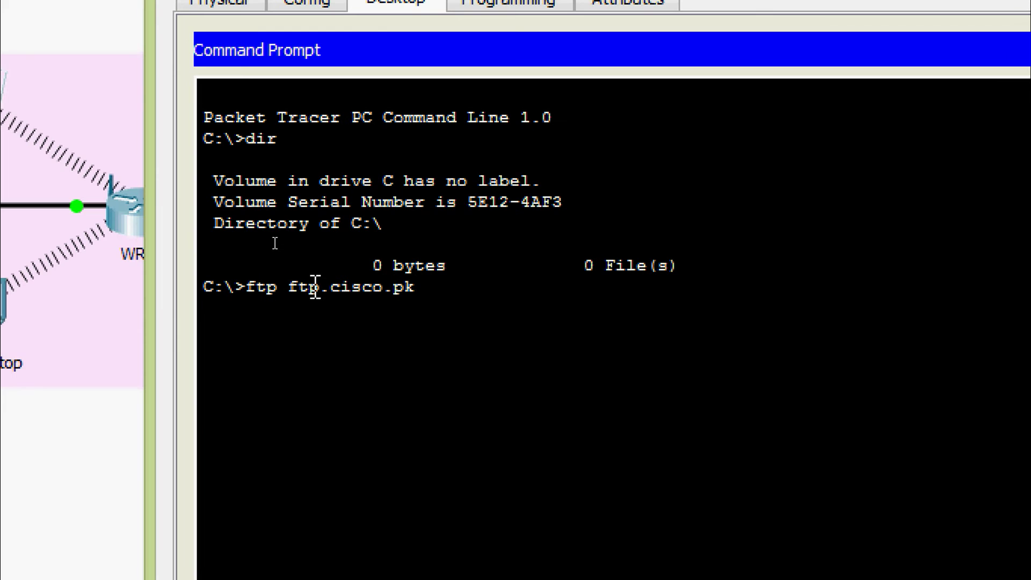
type("a")
key("Return")
type("cisco")
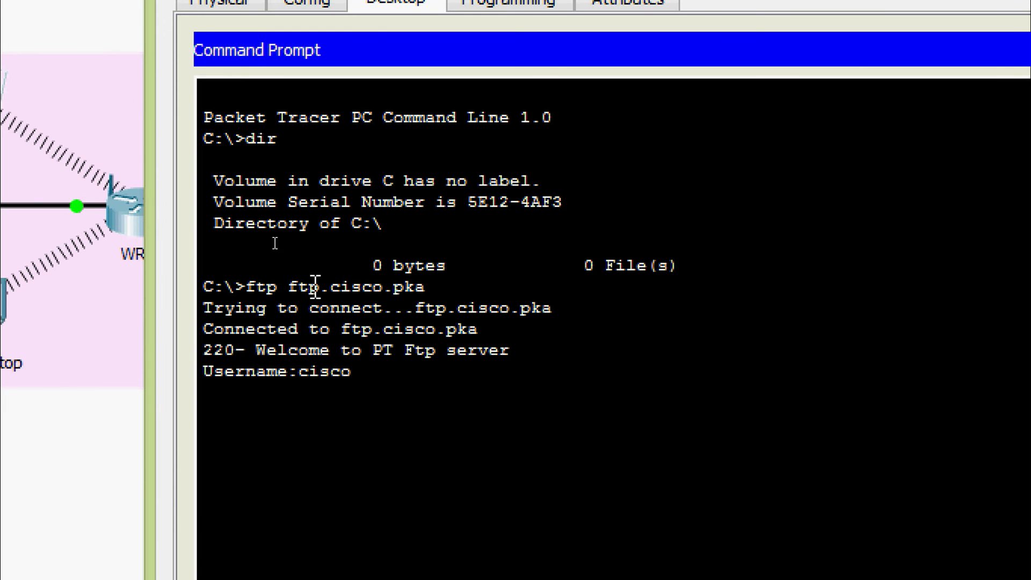
key("Return")
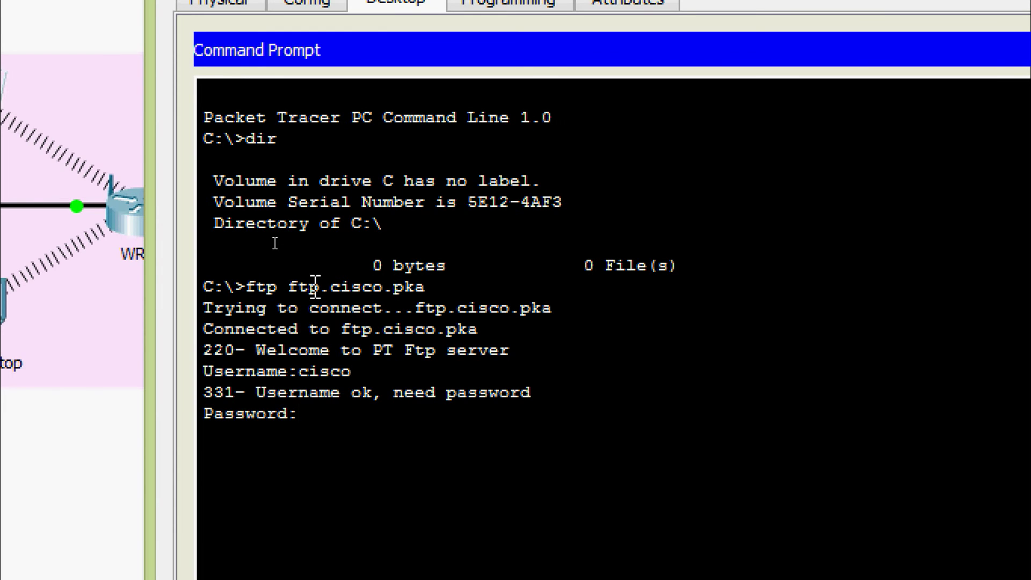
key("Return")
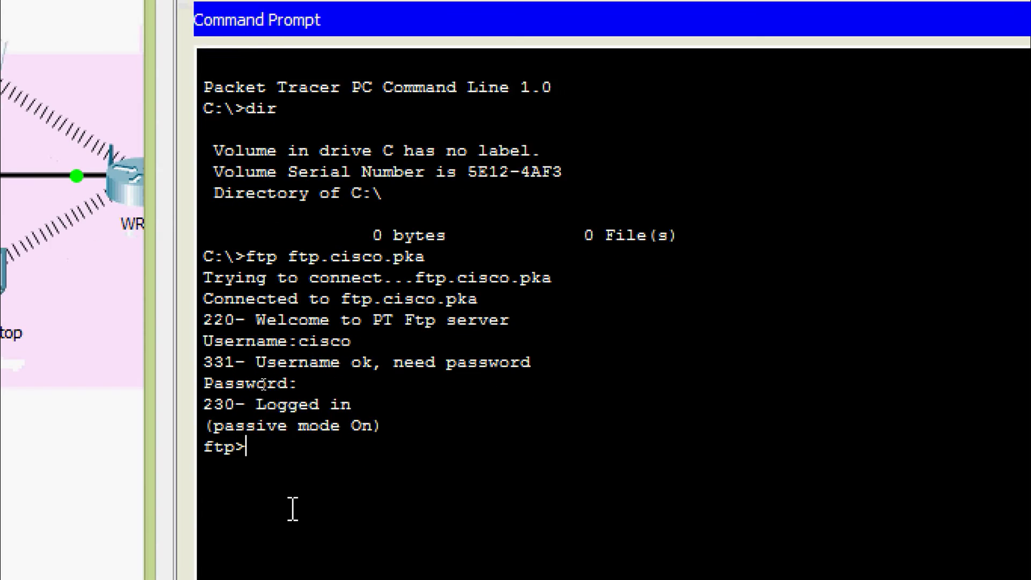
Download sample.txt from the FTP server with get
type("get")
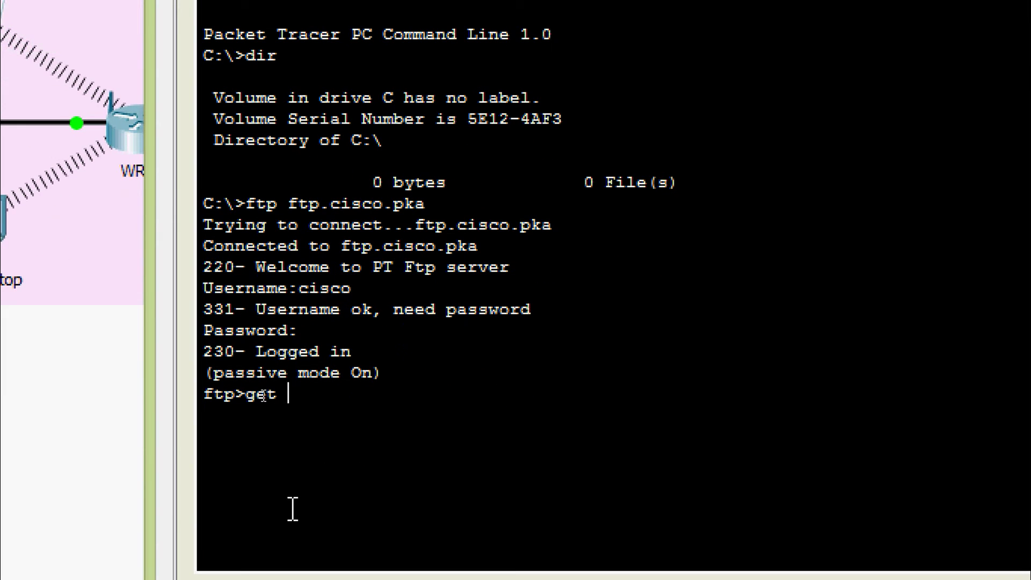
type(" sample")
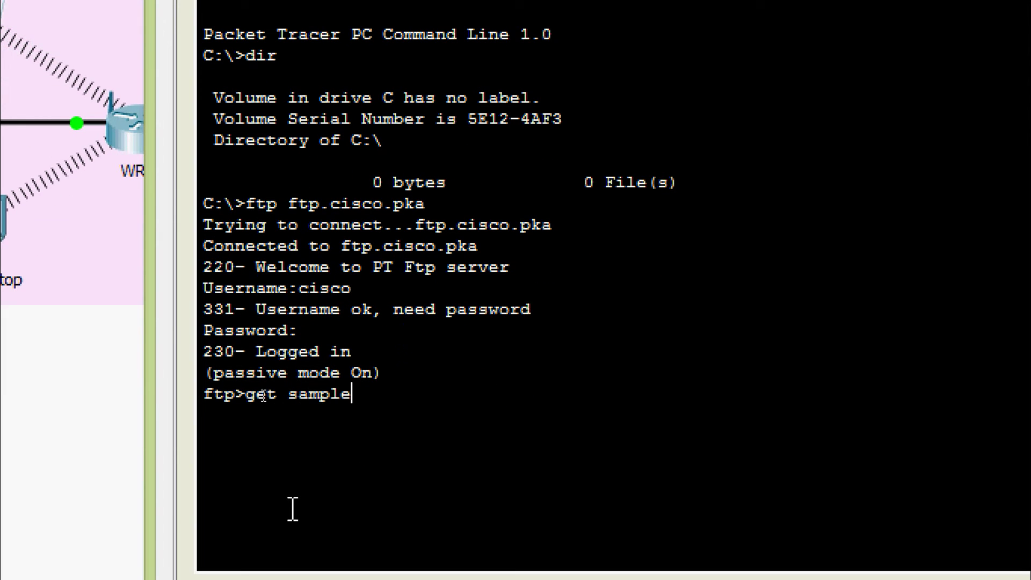
type(".txt")
key("Return")
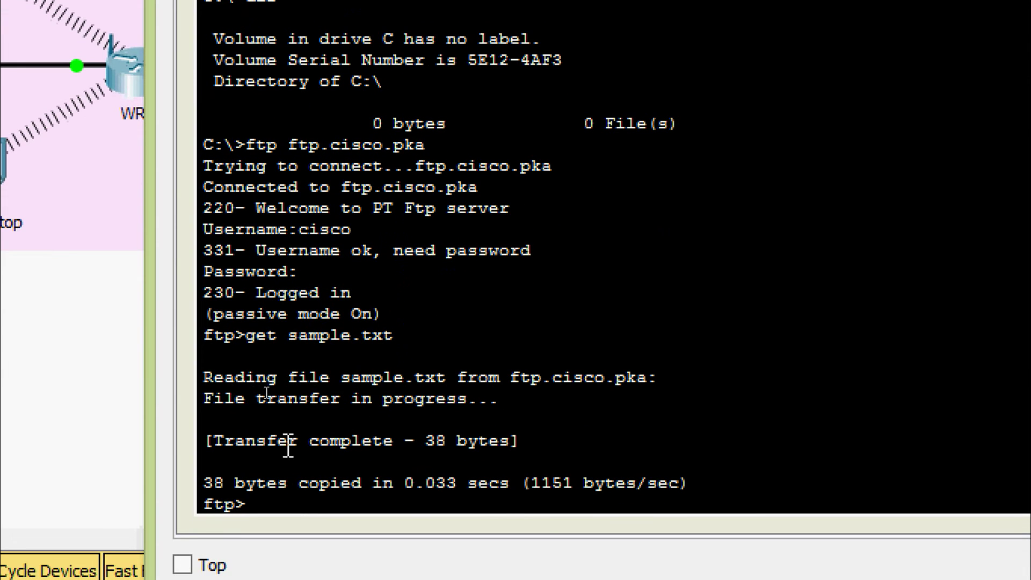
left_click(292, 485)
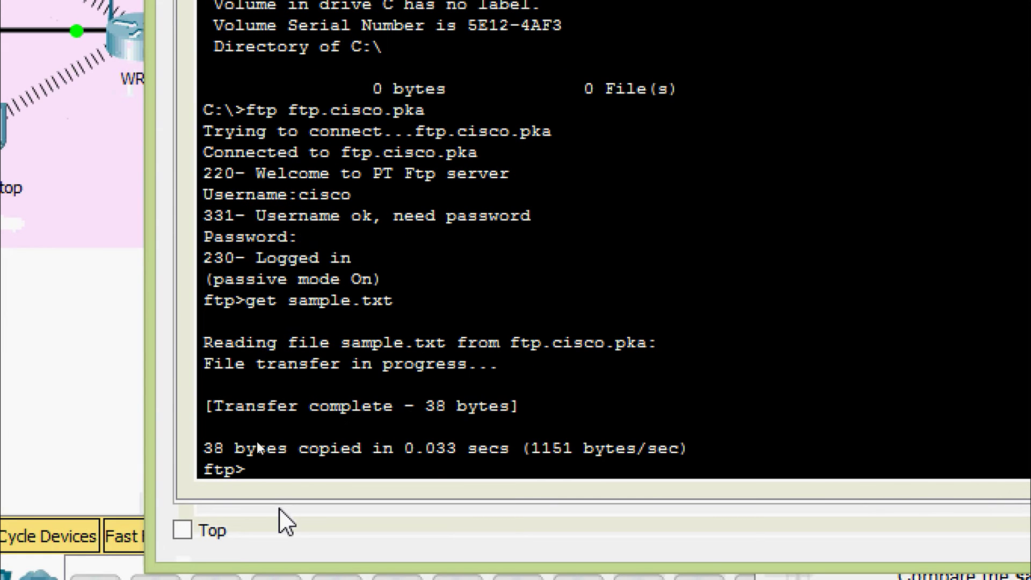
key("Return")
Quit FTP and run dir, showing sample.txt as the tablet's single file
type("quit")
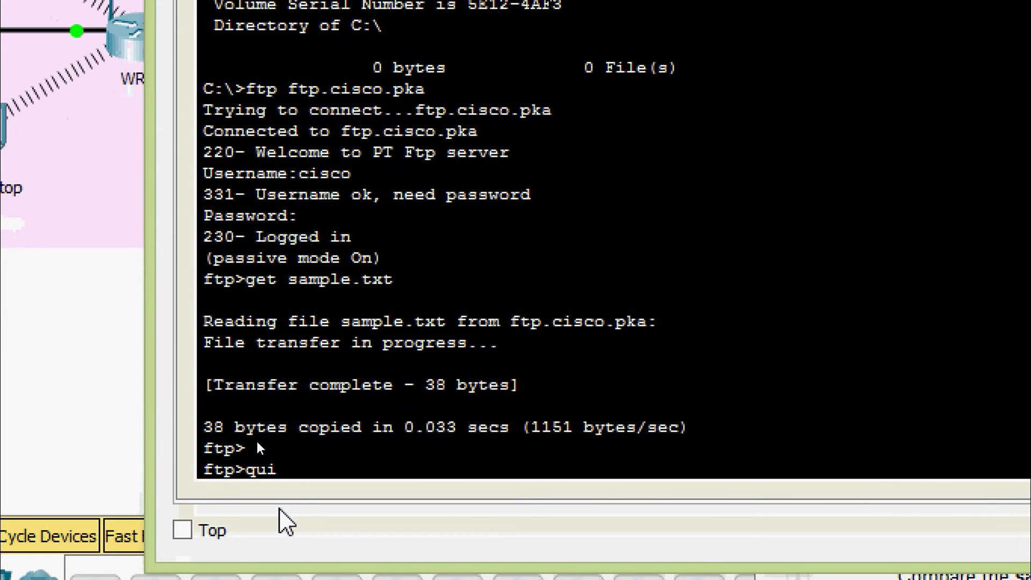
key("Return")
key("Return")
key("Return")
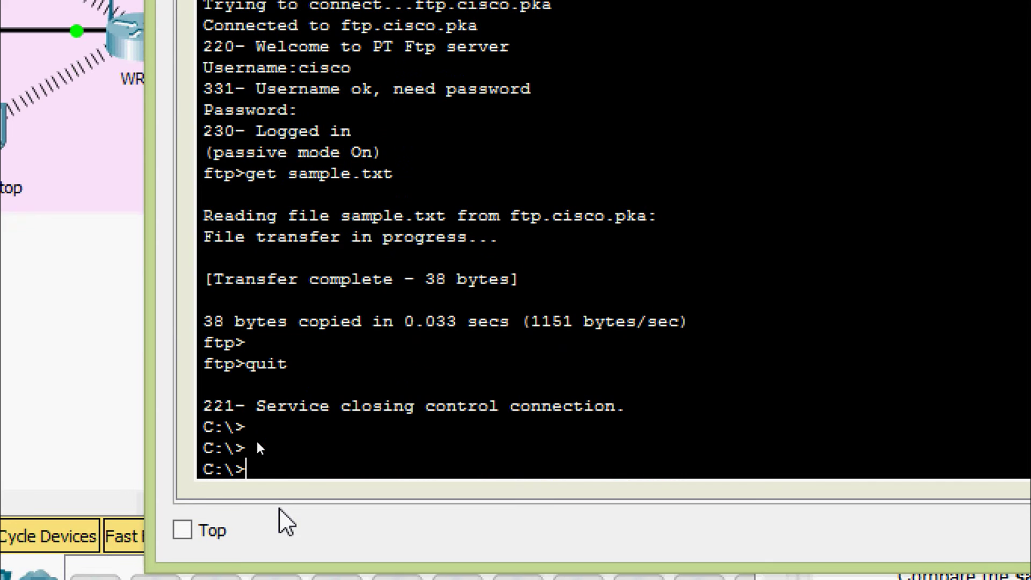
type("dir")
key("Return")
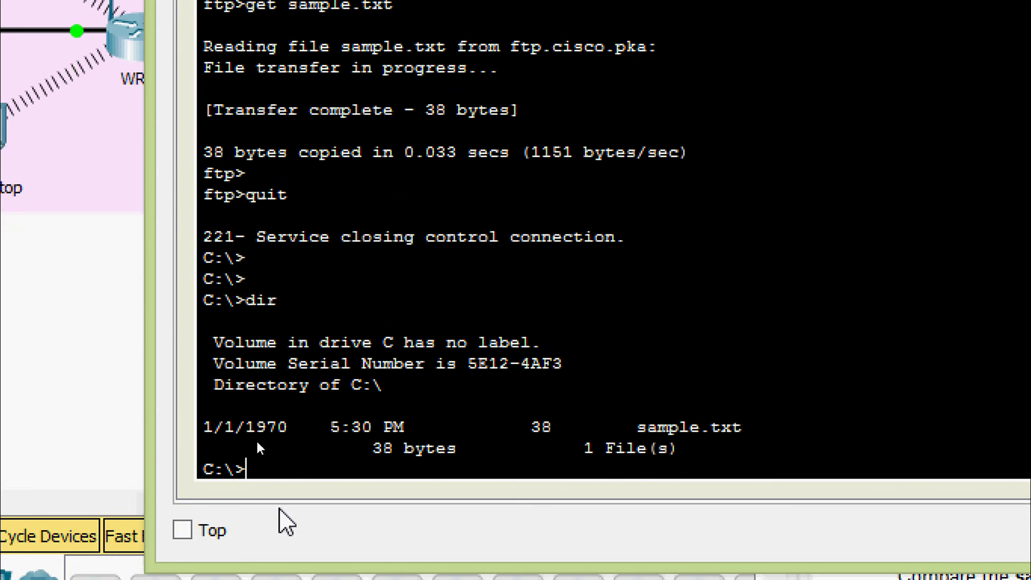
left_click_drag(587, 448, 626, 449)
left_click_drag(637, 400, 743, 400)
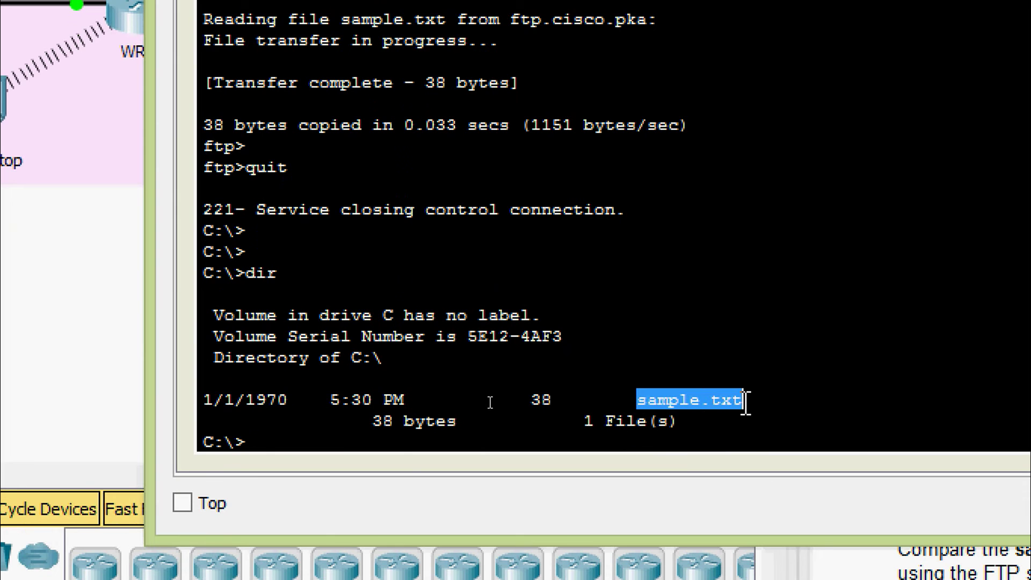
left_click(767, 401)
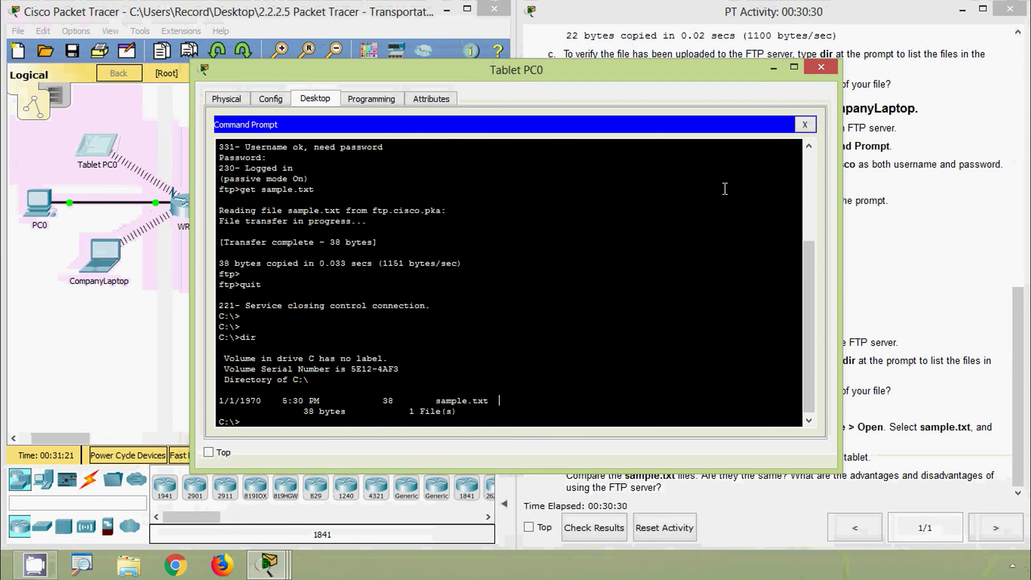
left_click(820, 67)
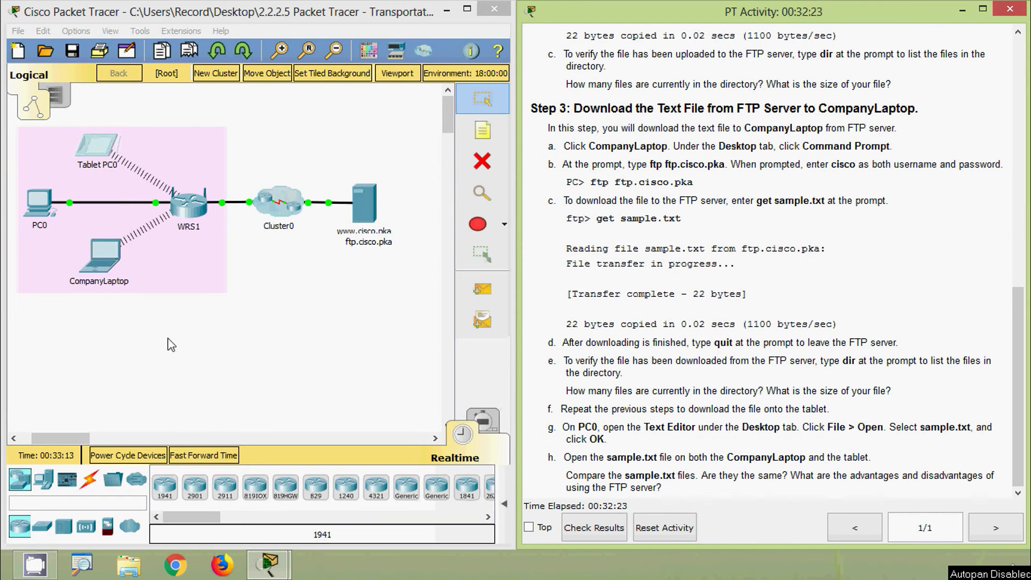
left_click(45, 211)
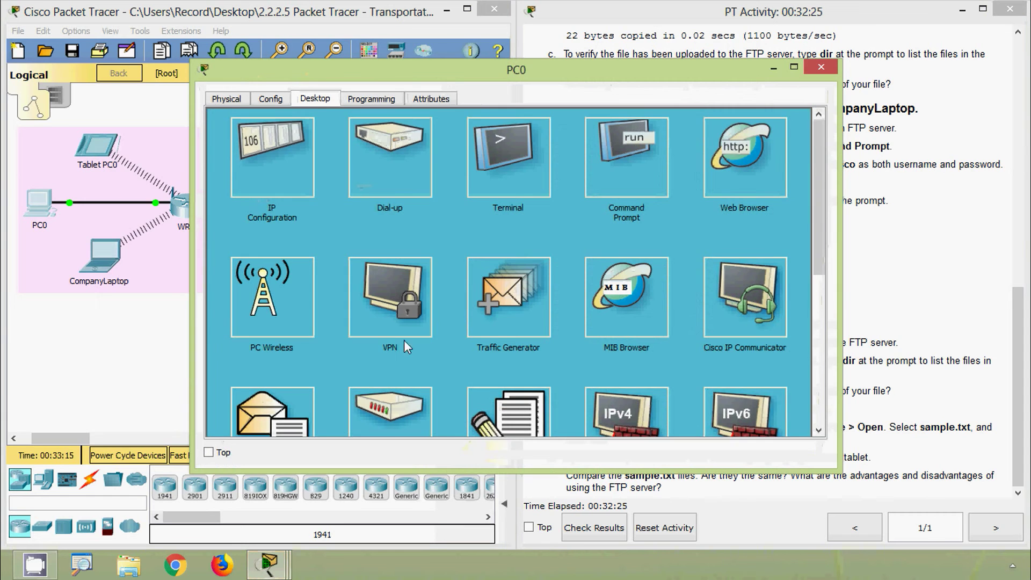
scroll(810, 226, "down", 5)
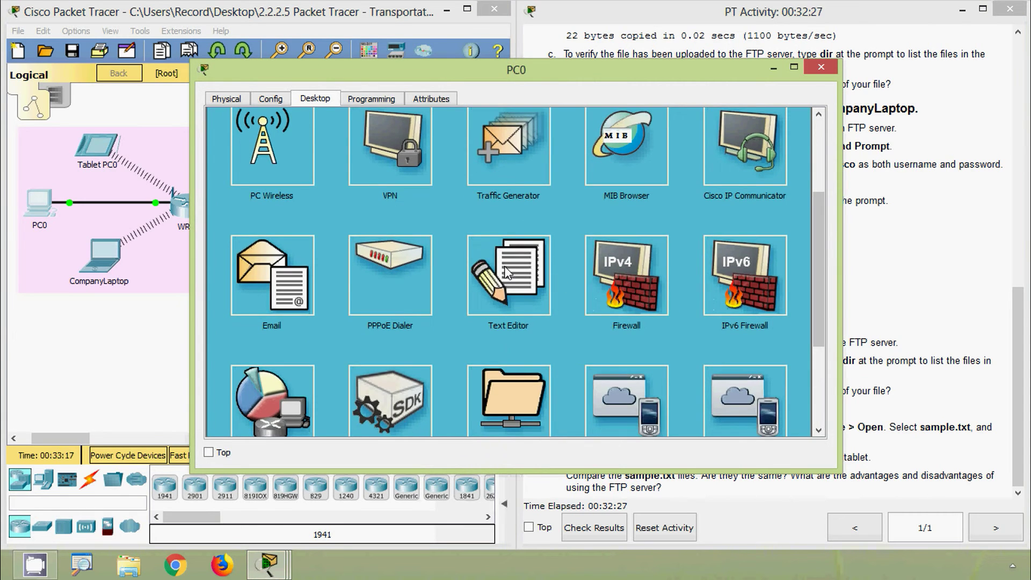
left_click(506, 272)
left_click(225, 145)
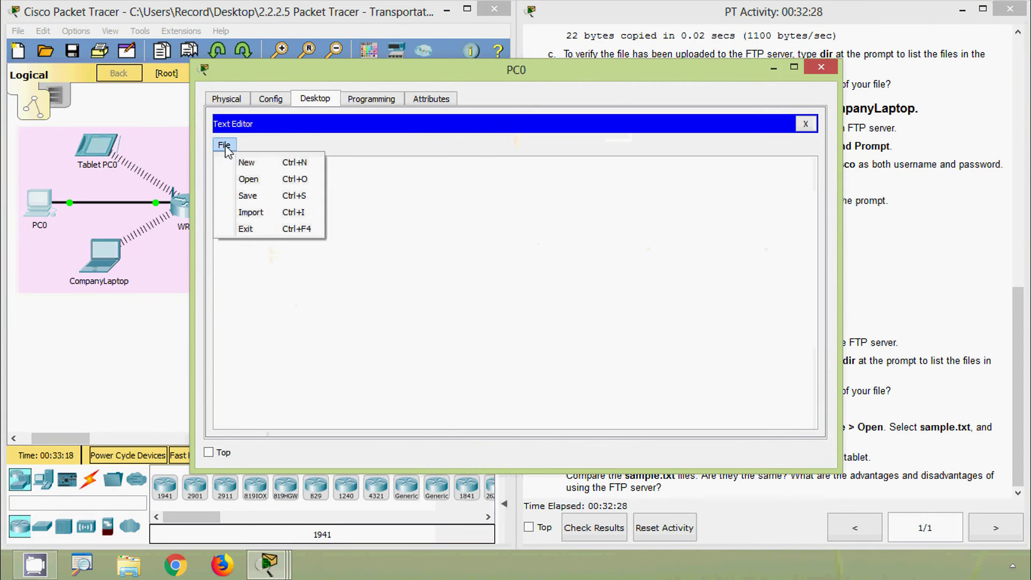
left_click(241, 177)
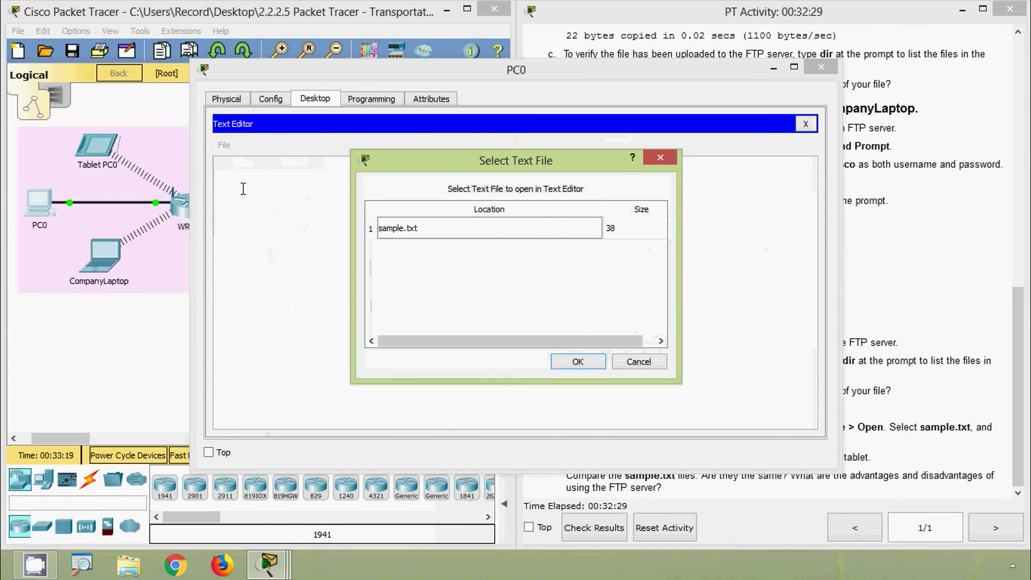
left_click(410, 236)
left_click(584, 364)
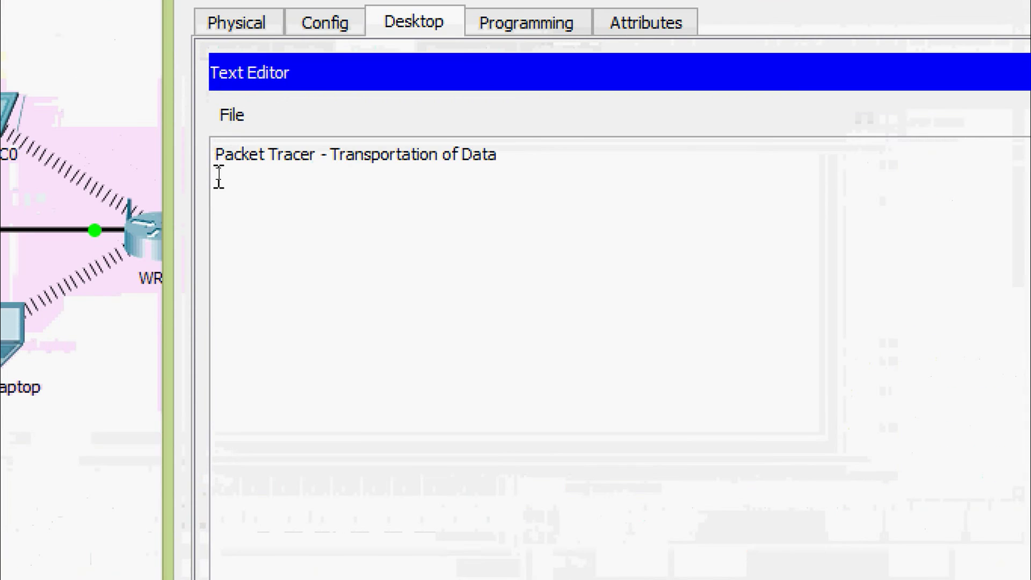
left_click_drag(217, 168, 366, 167)
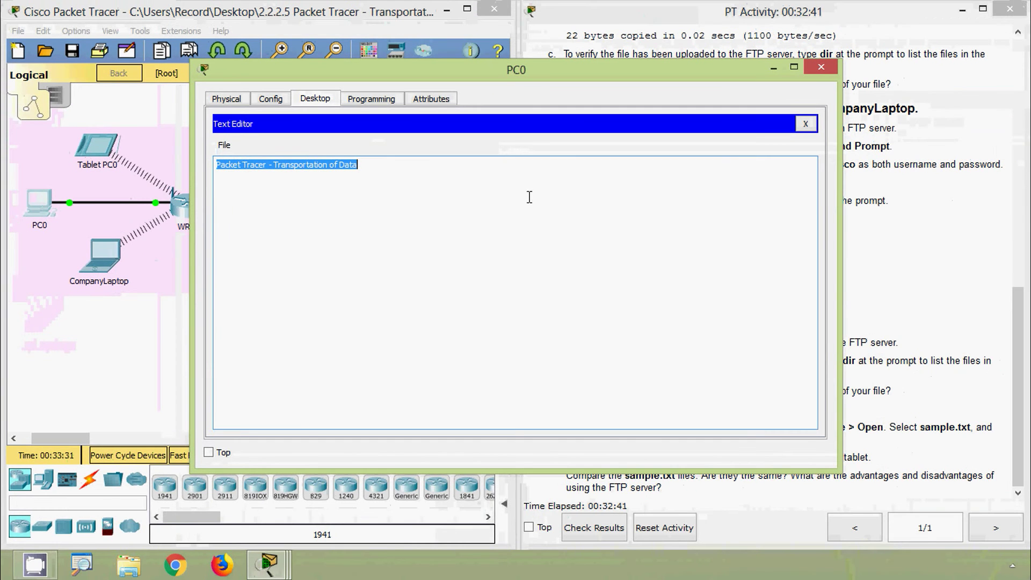
left_click(816, 122)
left_click(821, 67)
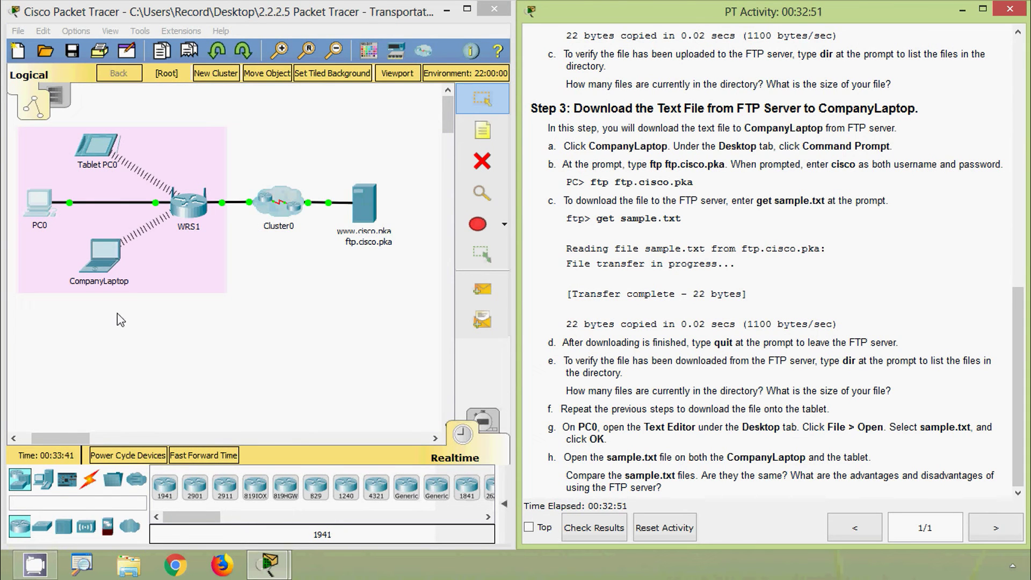
left_click(101, 255)
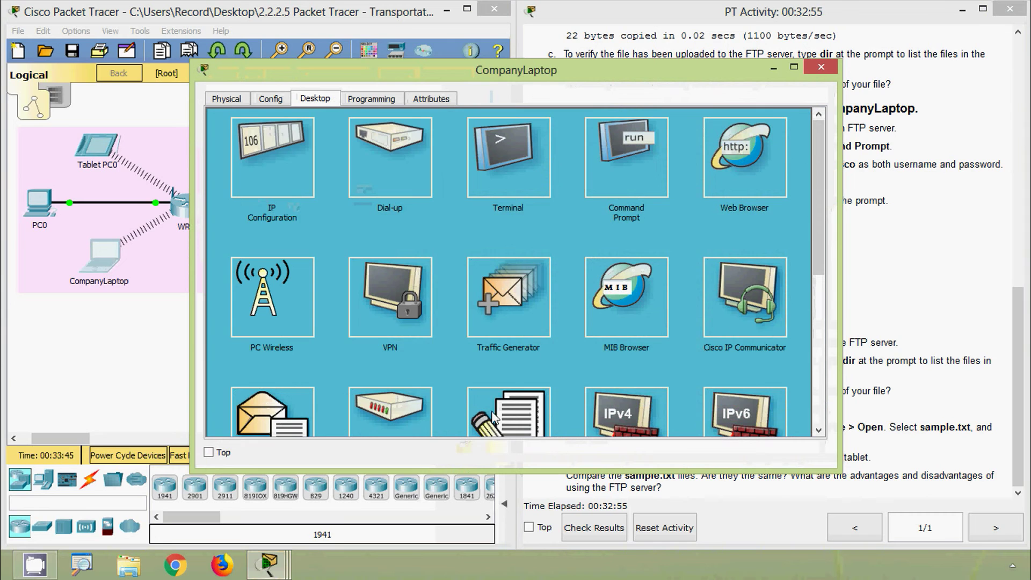
left_click(521, 414)
left_click(226, 150)
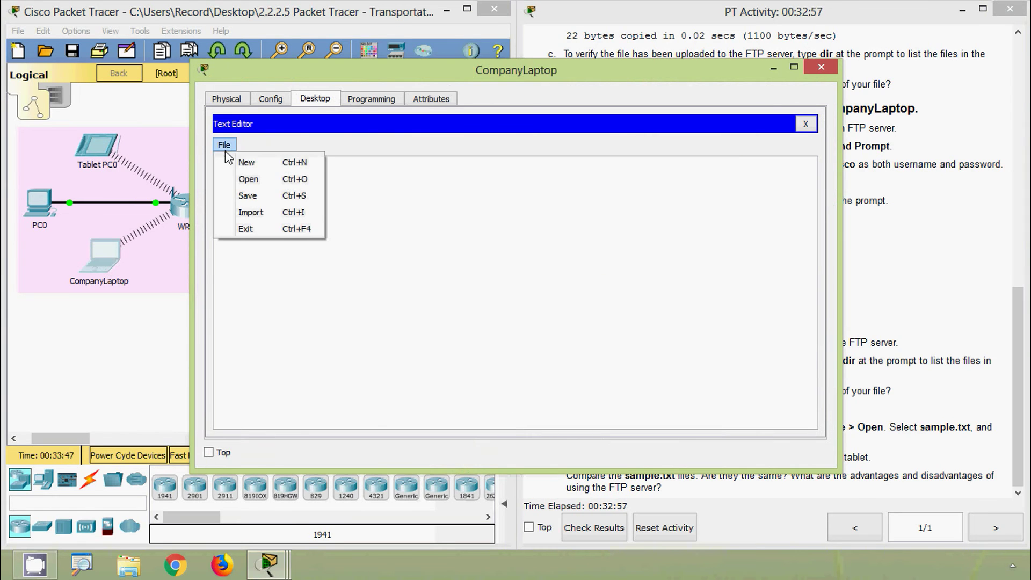
left_click(236, 178)
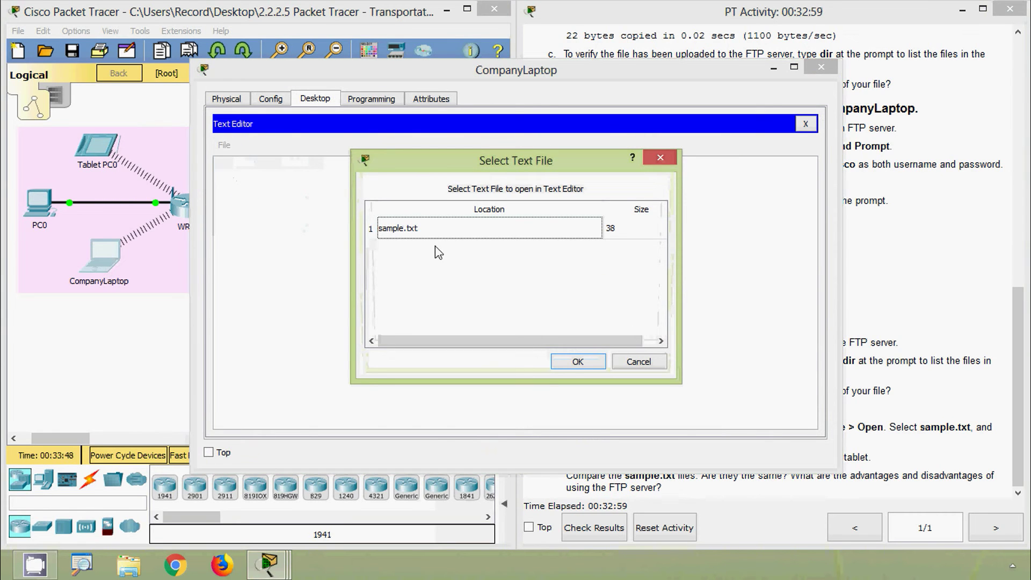
left_click(432, 230)
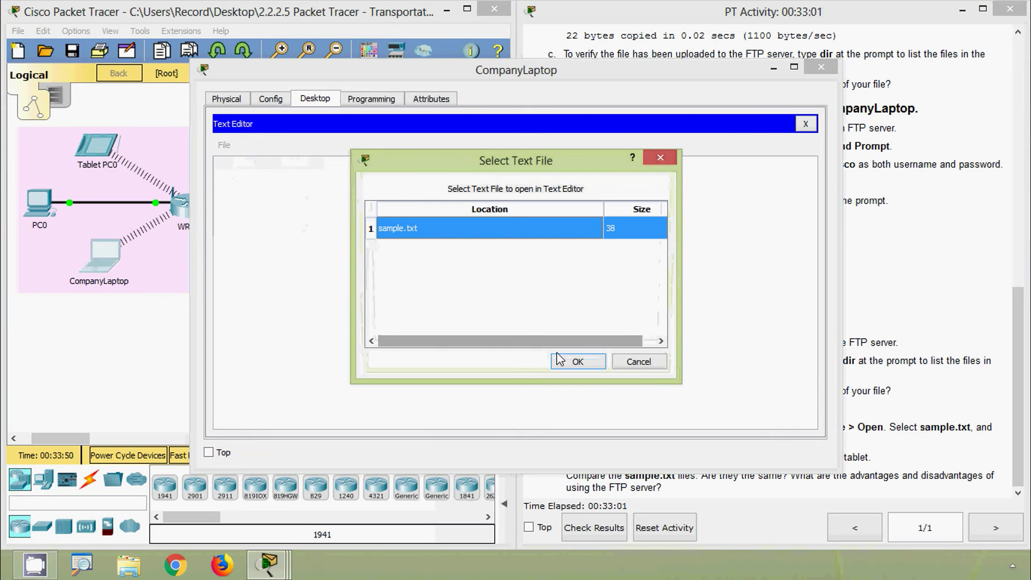
left_click(573, 362)
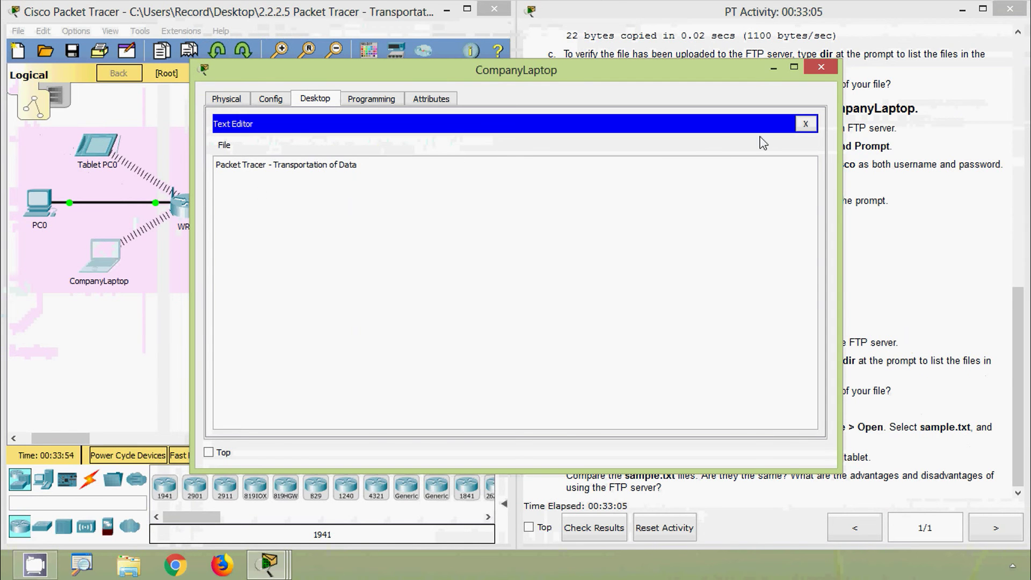
left_click(803, 122)
left_click(816, 69)
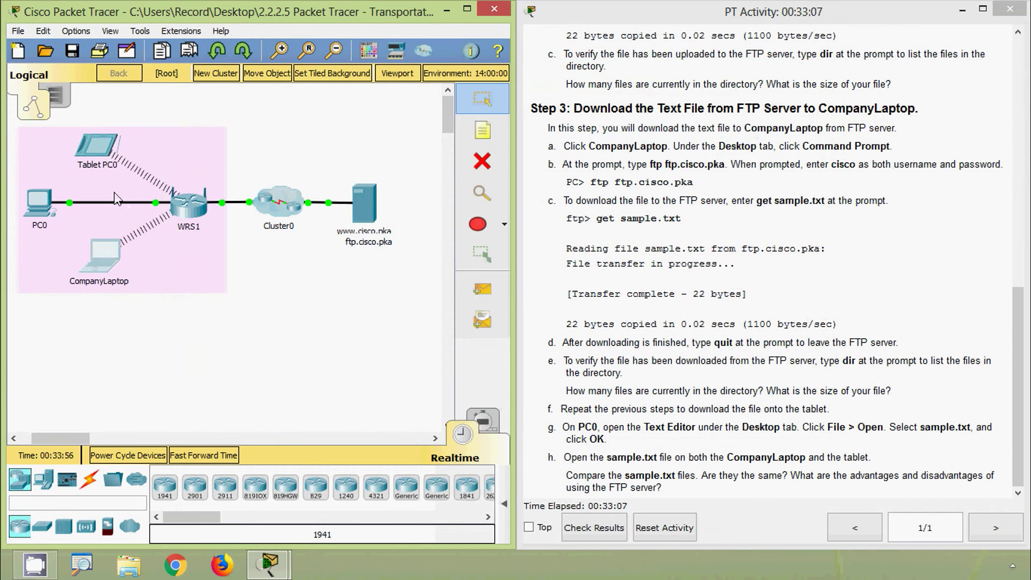
left_click(99, 149)
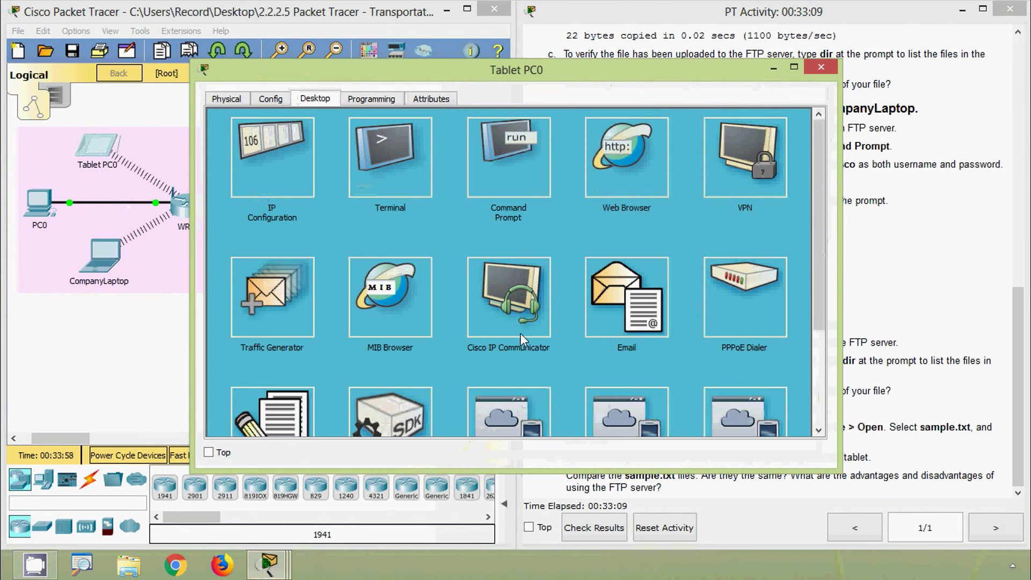
left_click_drag(819, 226, 818, 277)
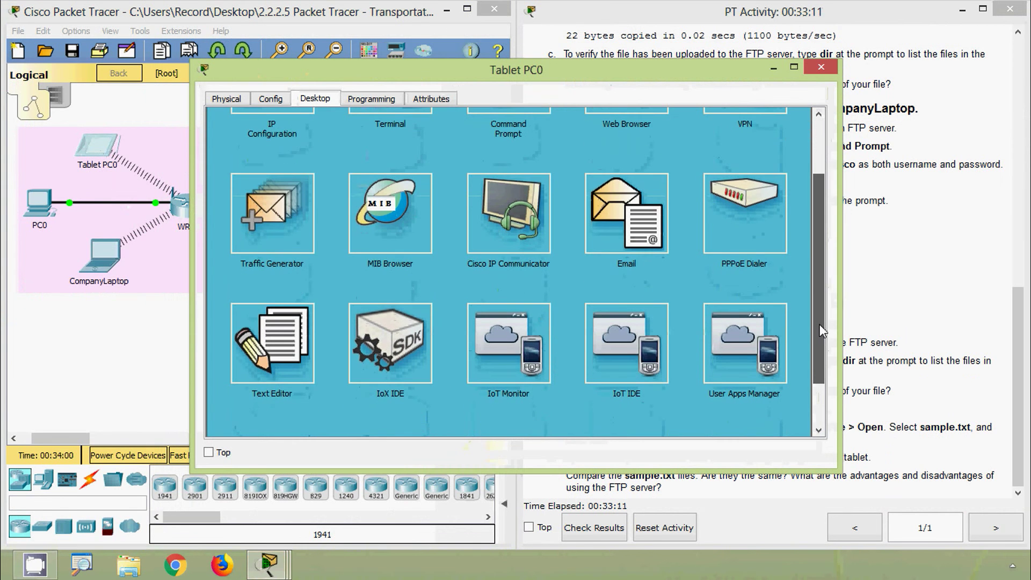
left_click(263, 355)
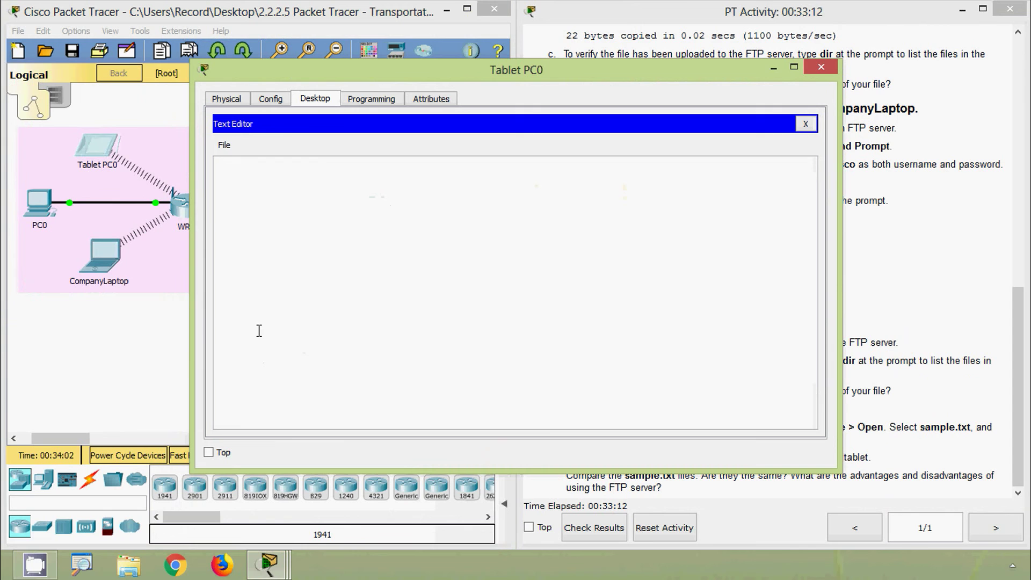
left_click(224, 145)
left_click(245, 179)
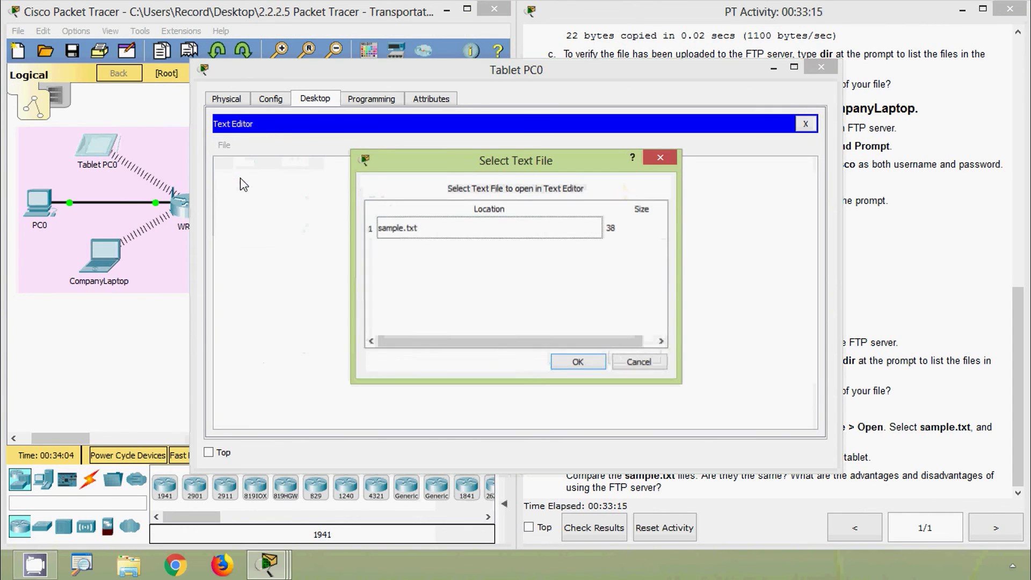
left_click(416, 236)
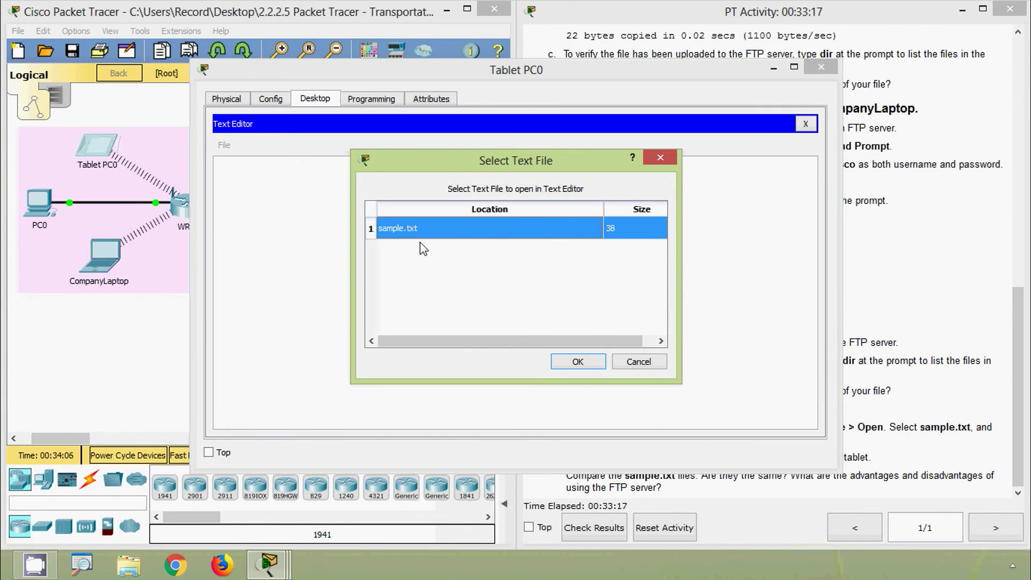
left_click(578, 361)
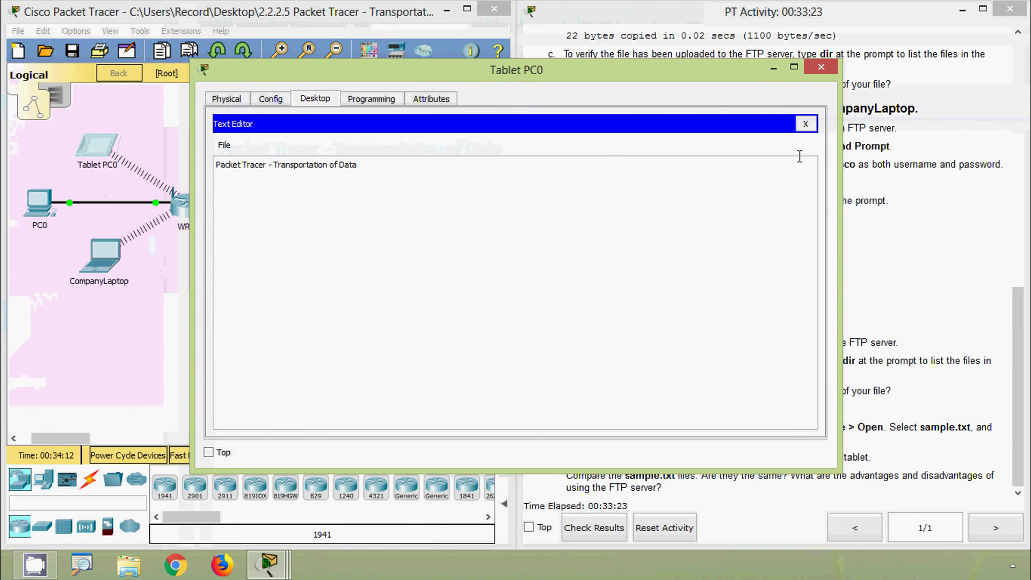
left_click(808, 125)
left_click(821, 68)
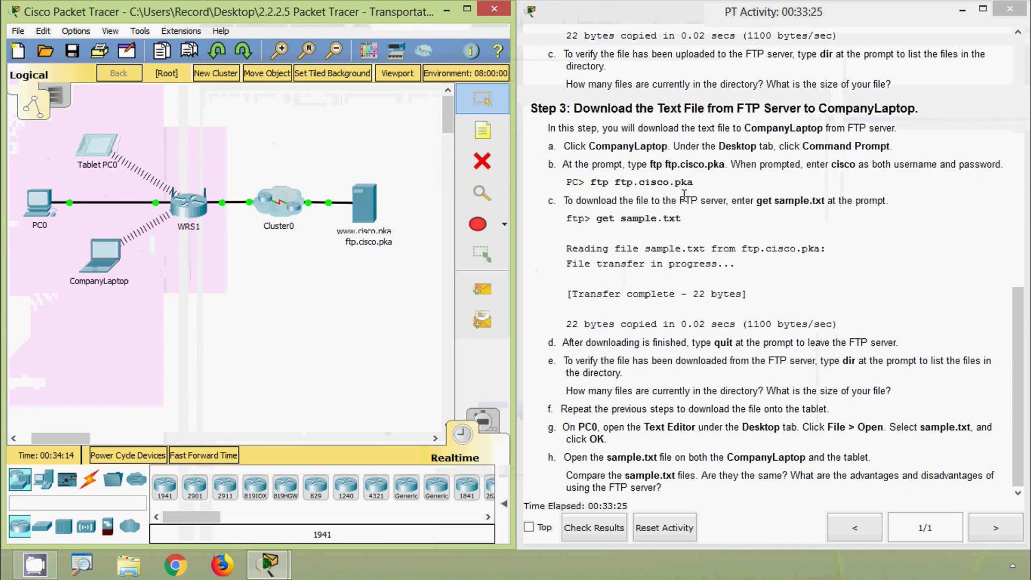